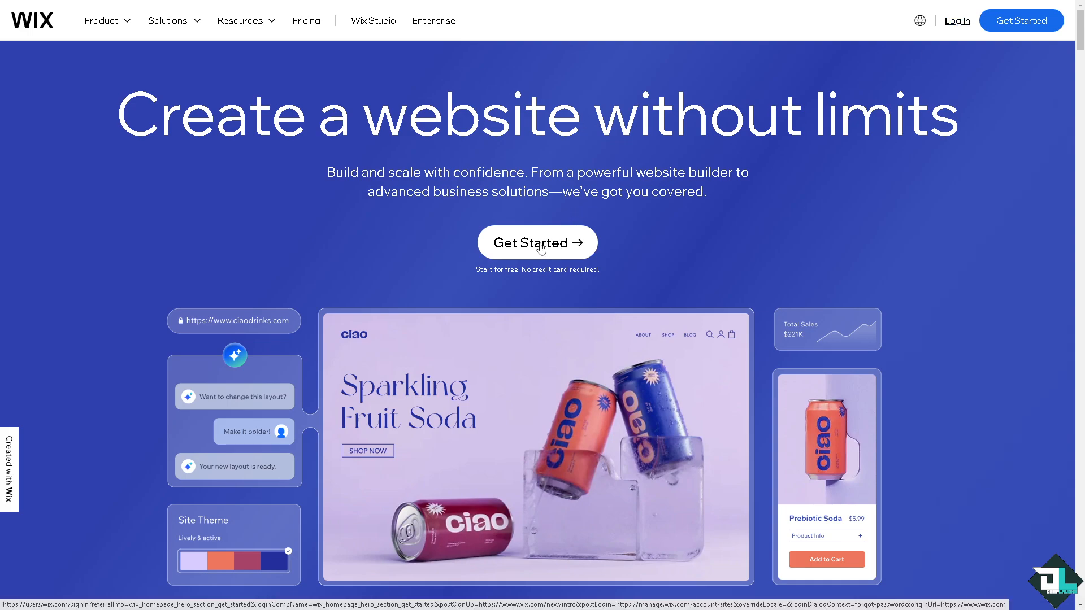
- Go to the Wix account sign-up page, and open the "Stick Around" site from the Sites dashboard for editing
left_click(541, 247)
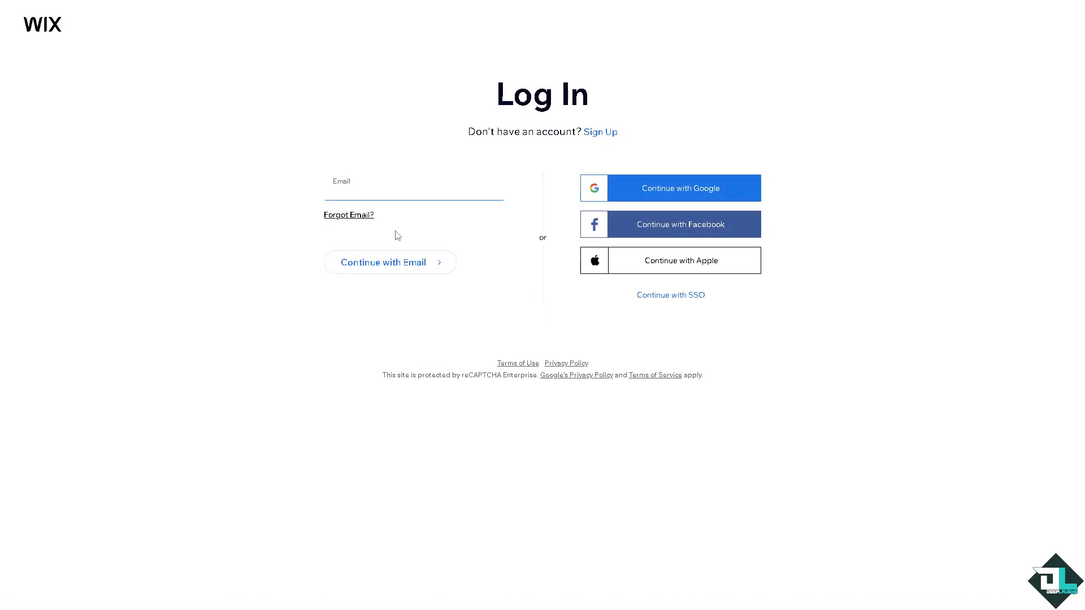
left_click(611, 134)
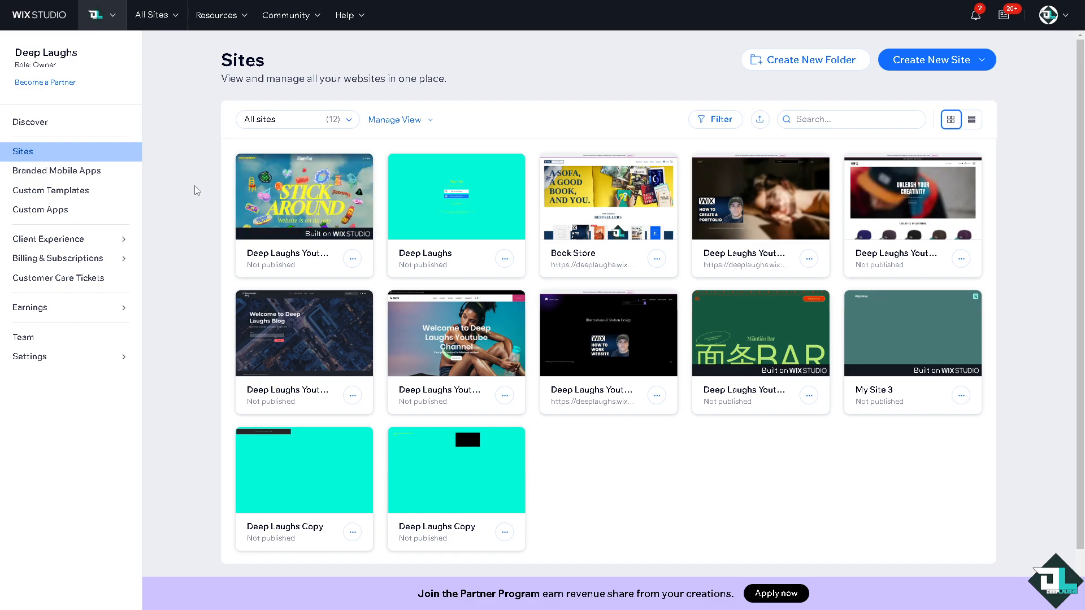
mouse_move(301, 210)
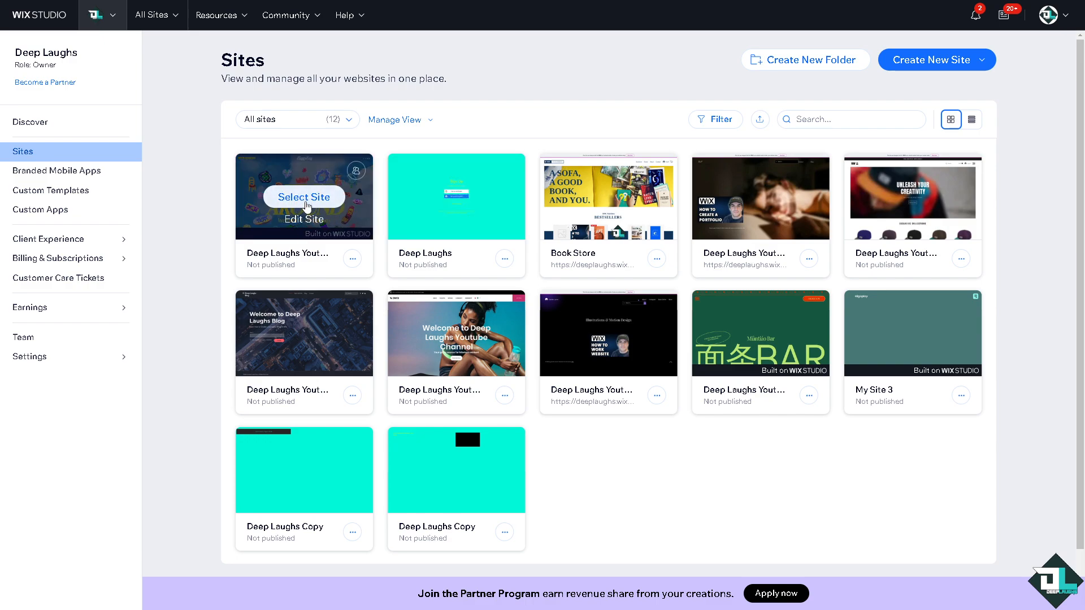
left_click(312, 225)
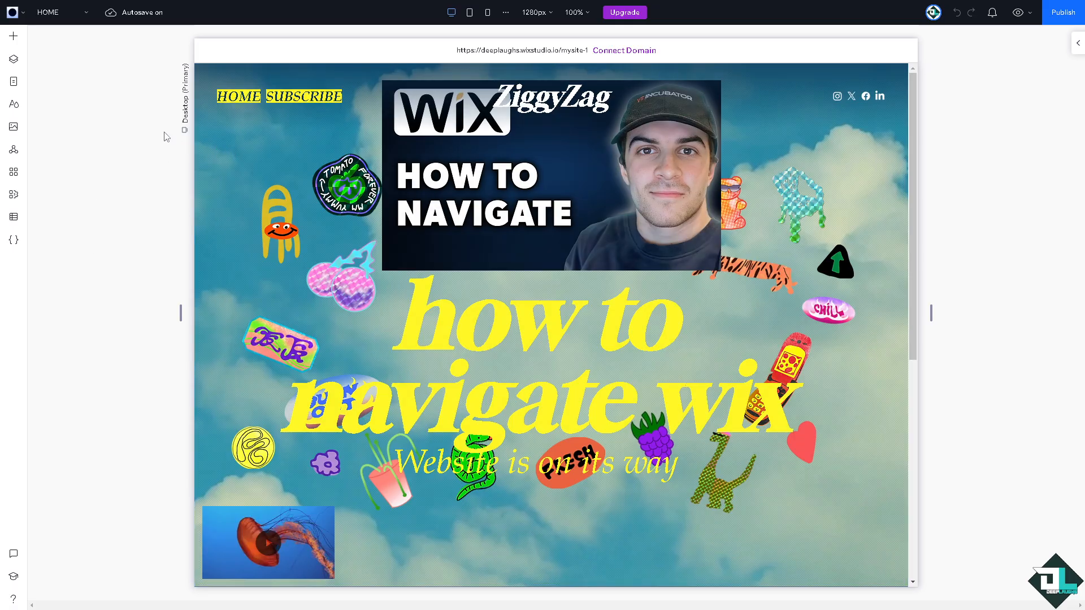
- Search the App Market for "123 form"
left_click(14, 173)
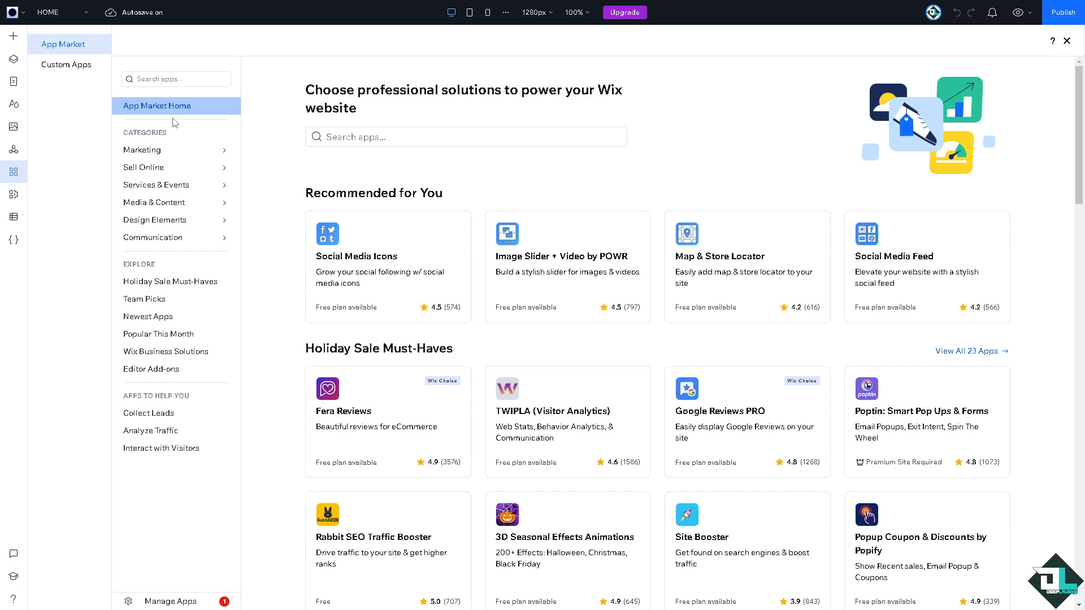
left_click(173, 78)
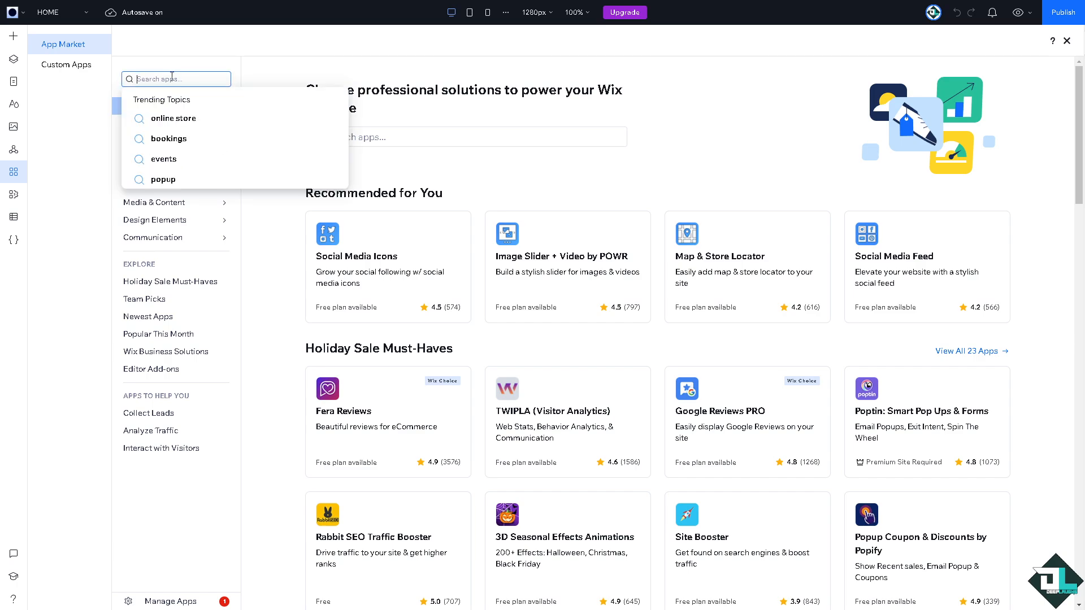
type("123")
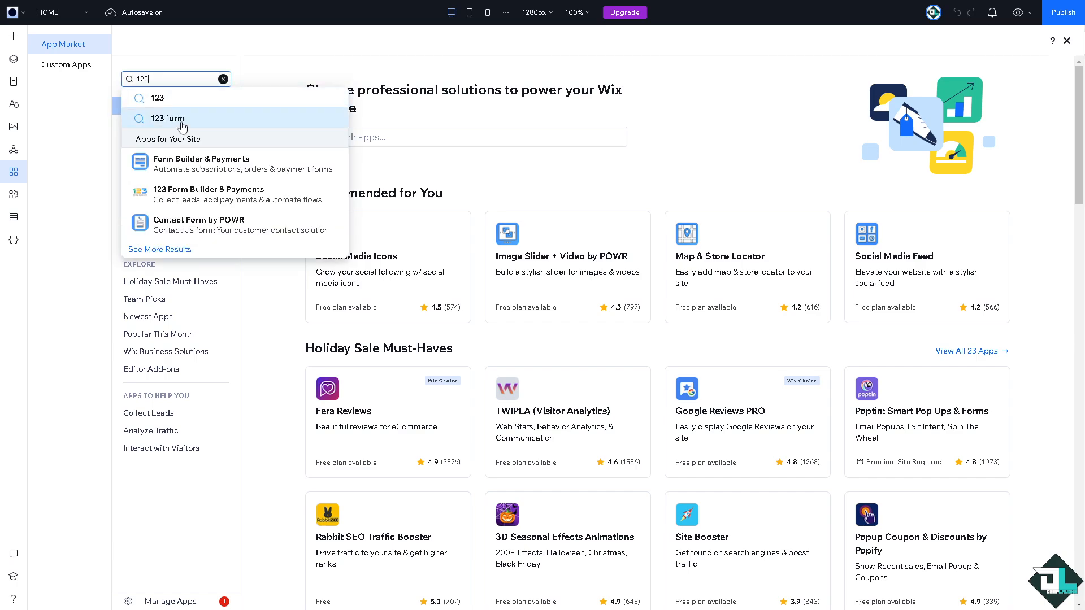
left_click(182, 120)
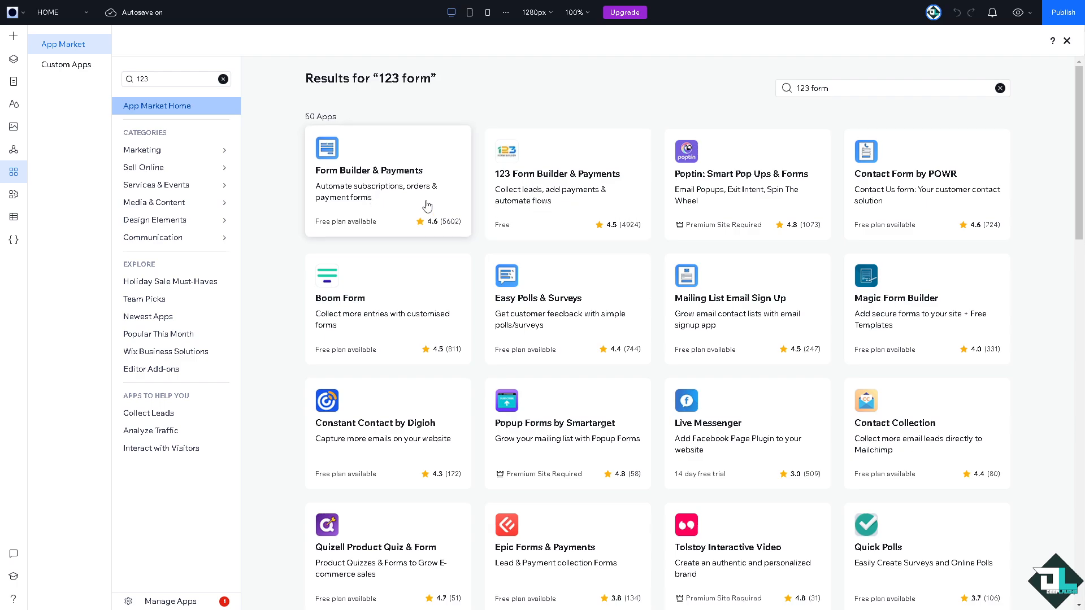
- Add the Form Builder & Payments app by POWR to the site and agree to its permissions
left_click(355, 202)
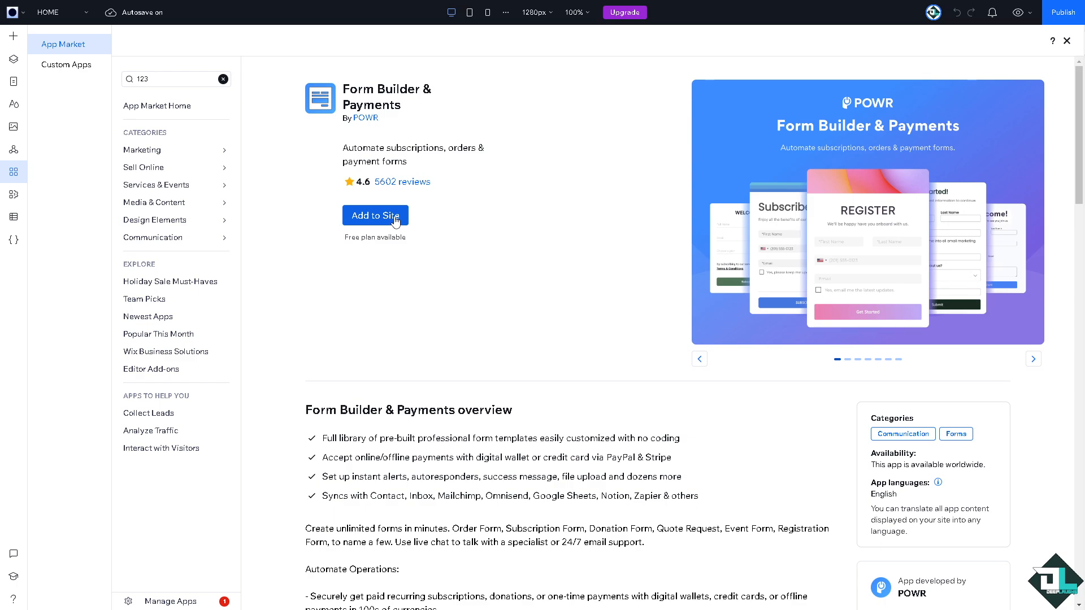
left_click(395, 220)
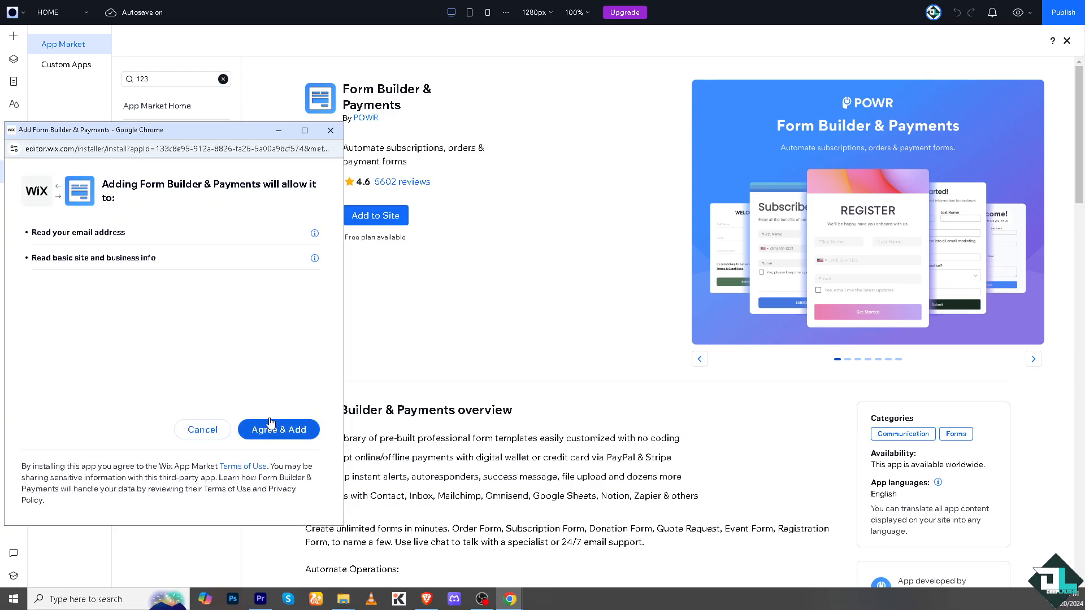
left_click(284, 432)
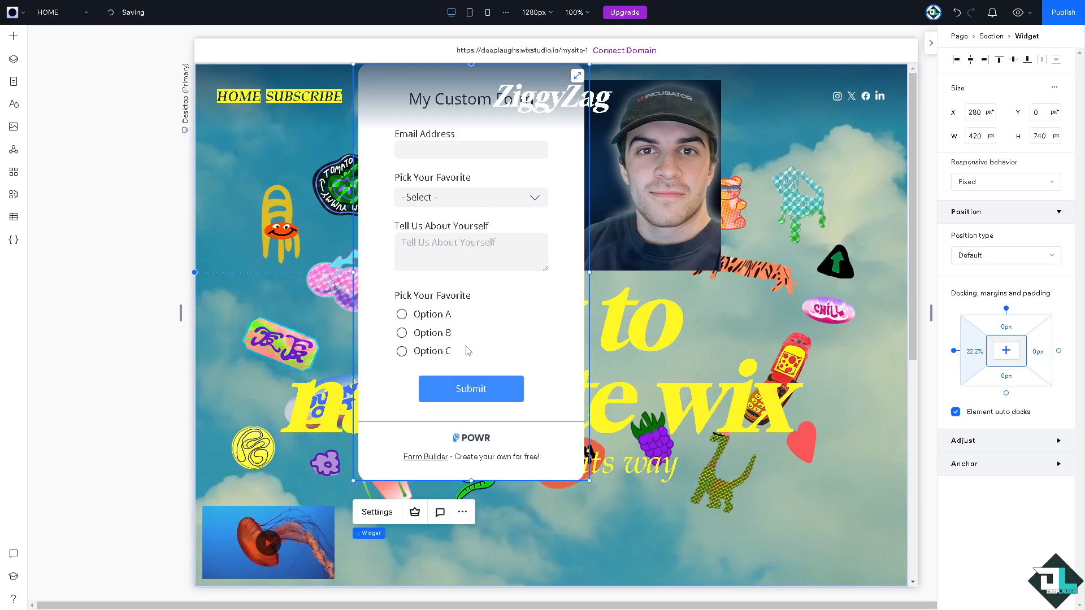
- Move the custom form widget on the home page down to about X 265, Y 83 px
left_click(558, 180)
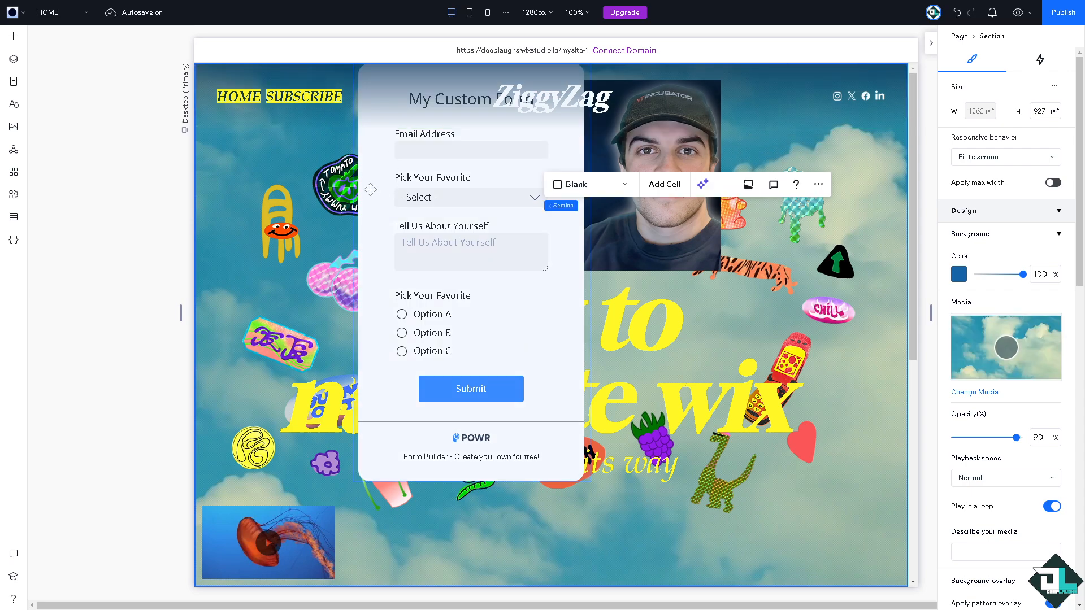
left_click_drag(362, 241, 374, 234)
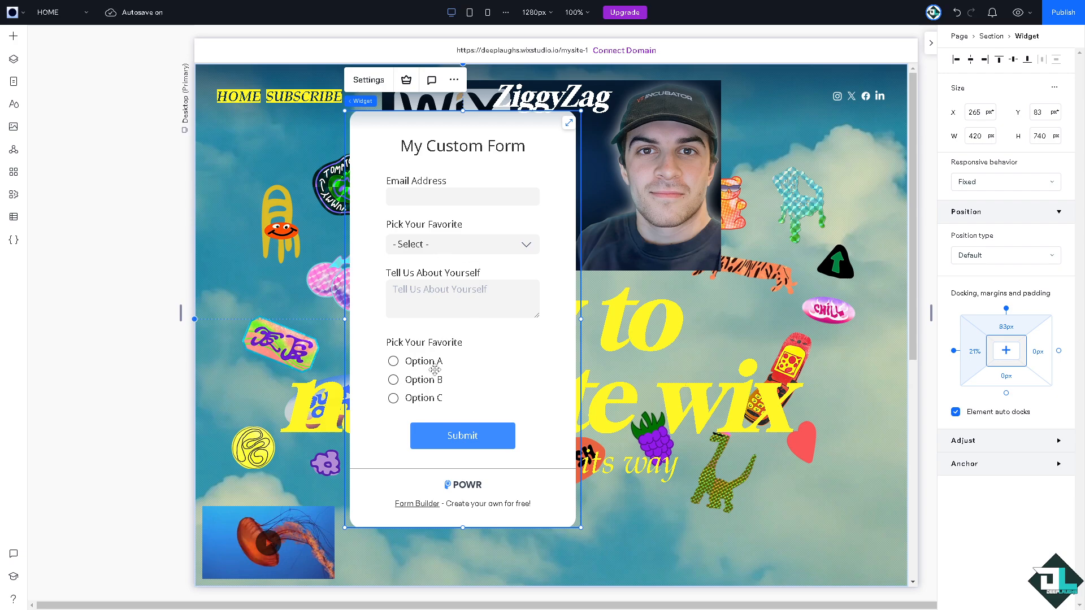
scroll(452, 397, "down", 2)
scroll(450, 397, "up", 2)
scroll(450, 397, "down", 2)
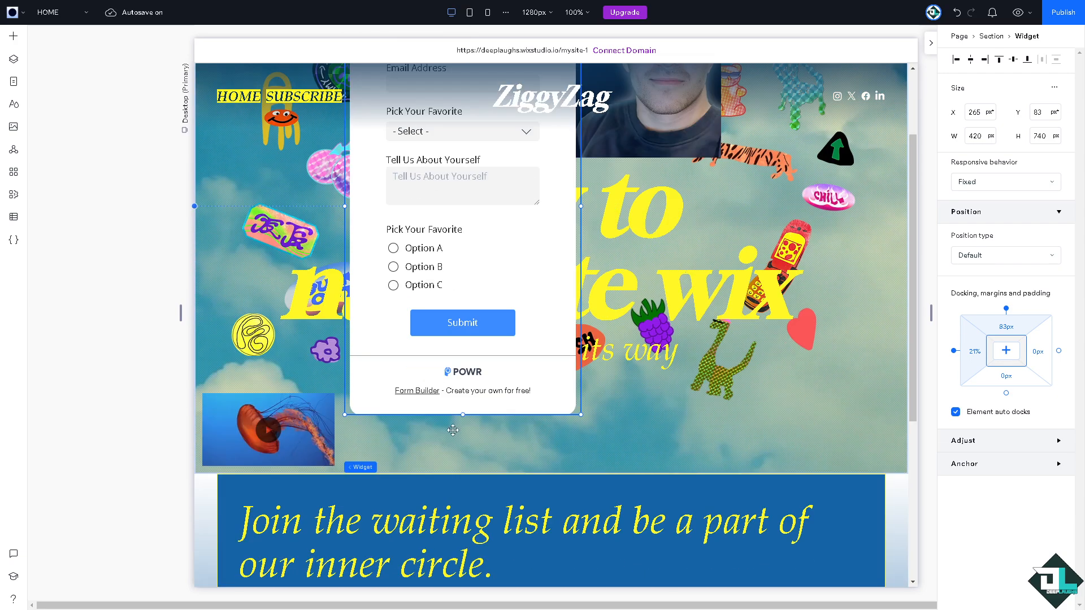
left_click(453, 446)
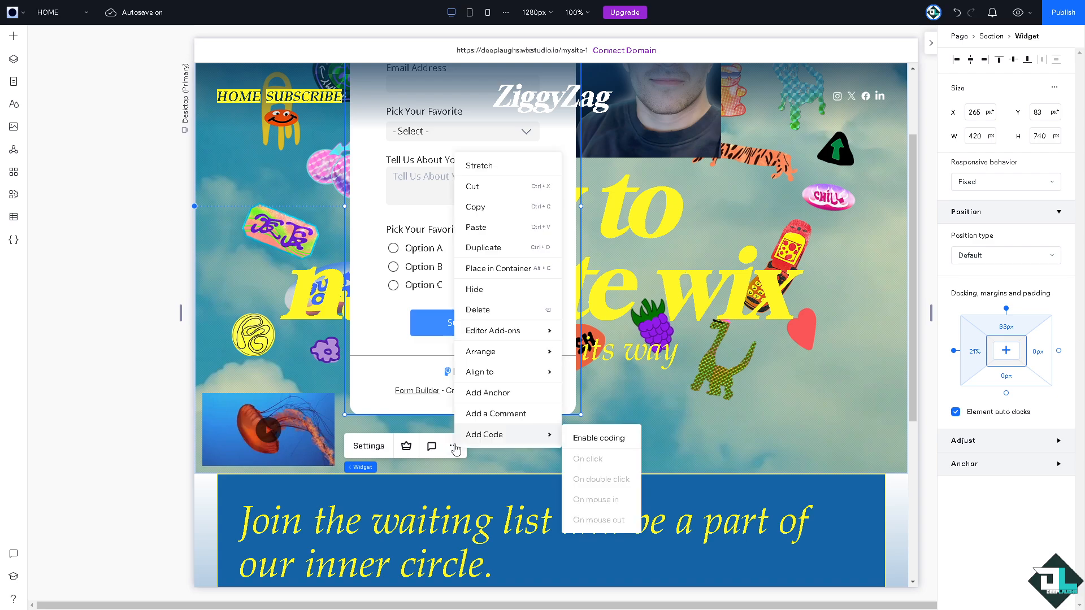
left_click(700, 178)
left_click(493, 122)
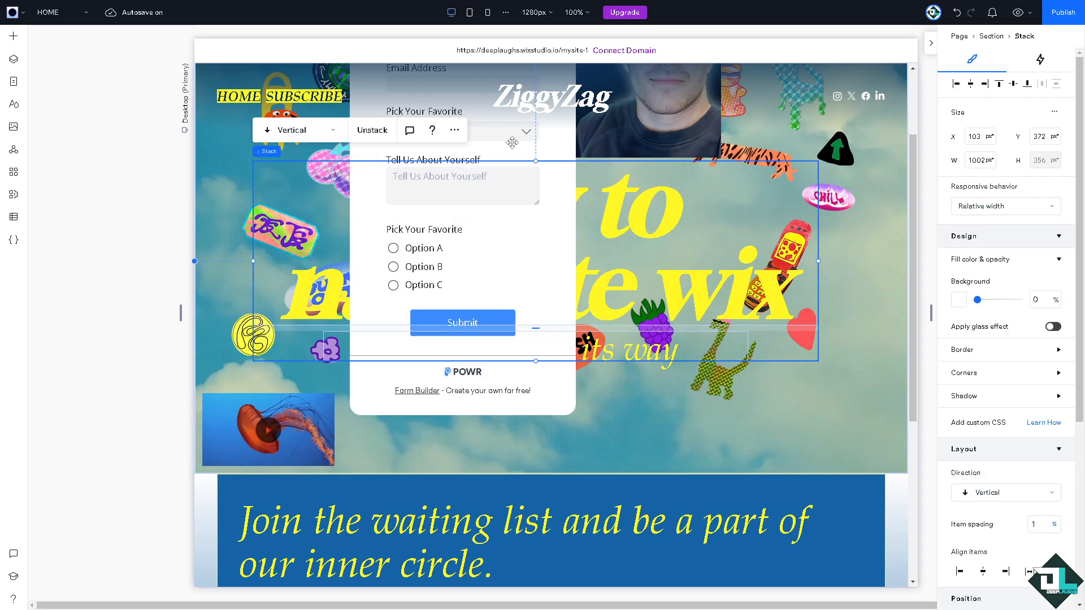
scroll(538, 192, "up", 2)
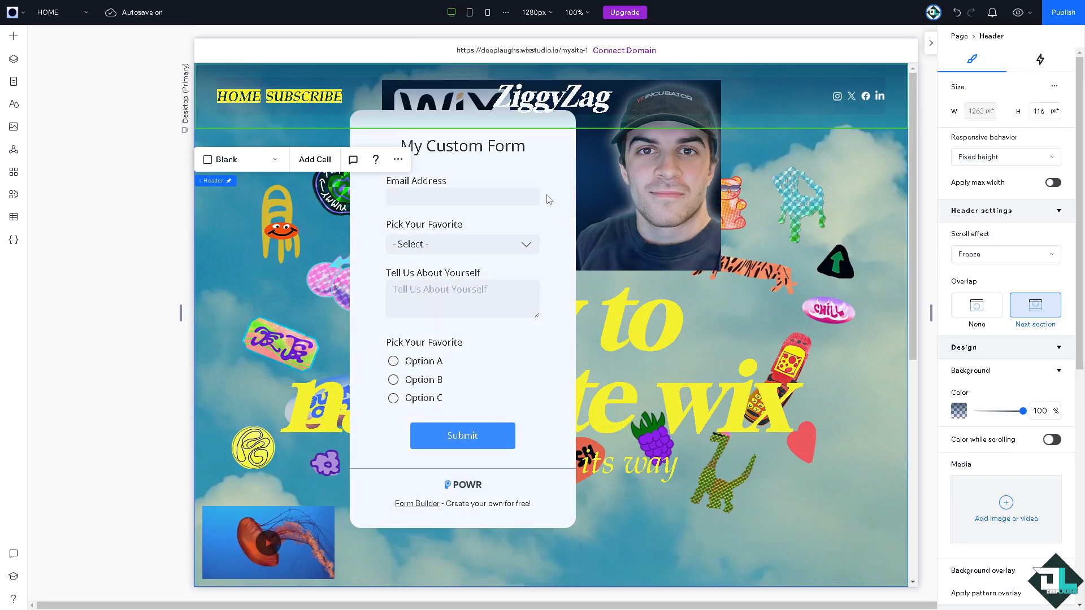
left_click(561, 168)
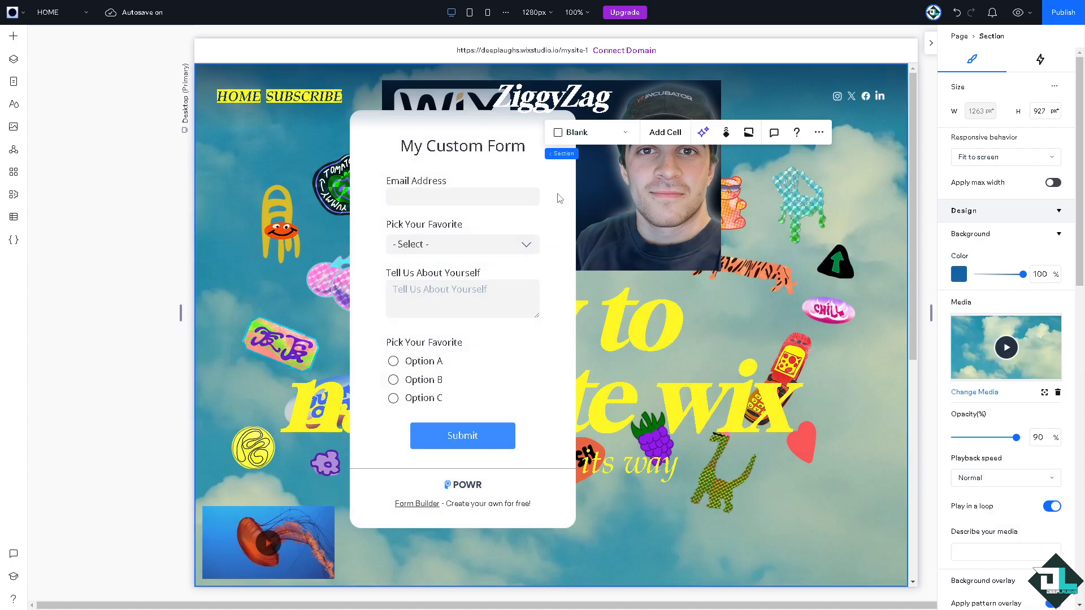
- Open the form widget's settings, go through the three-step welcome tour and expand the form editor to its full view
left_click(555, 205)
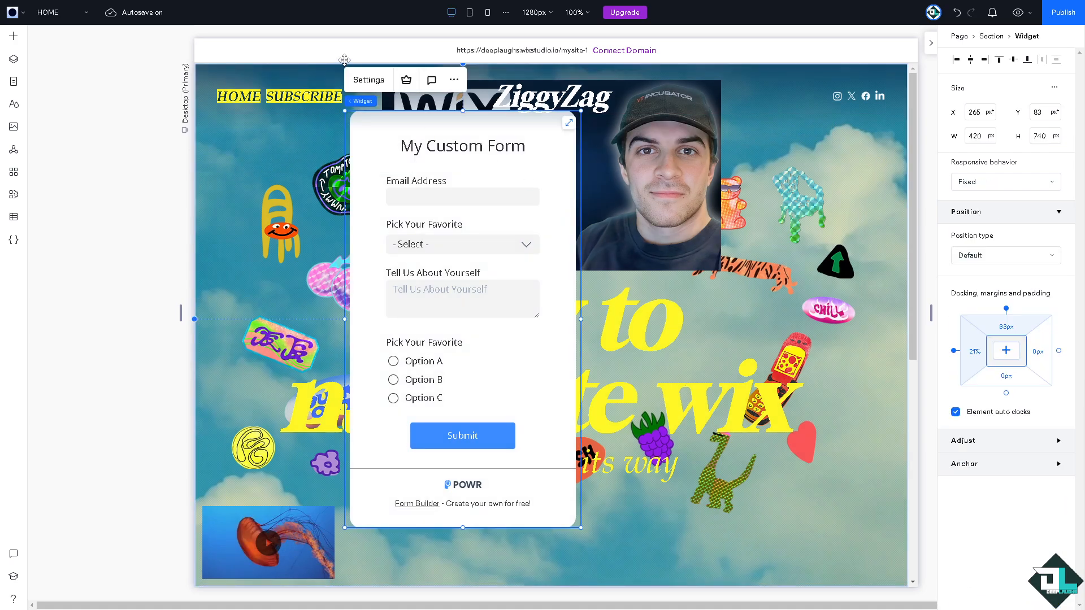
left_click(359, 82)
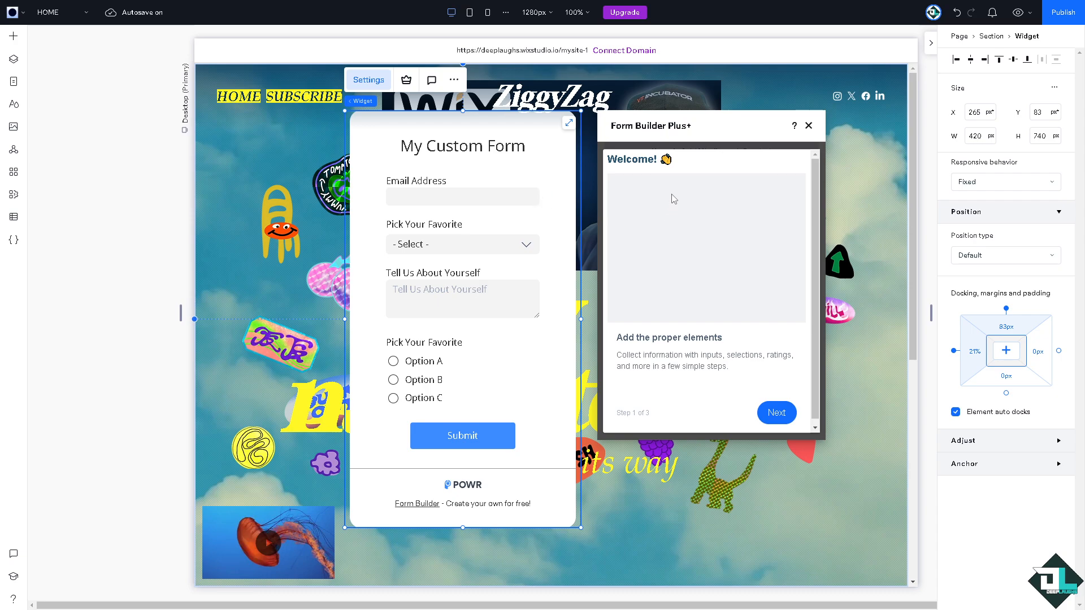
left_click(776, 415)
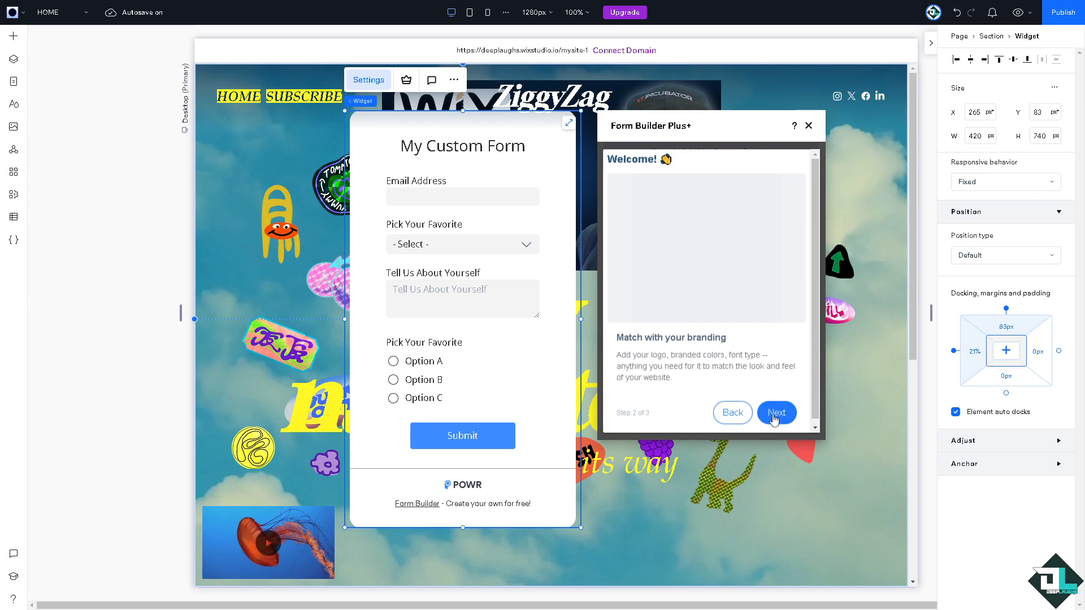
left_click(774, 416)
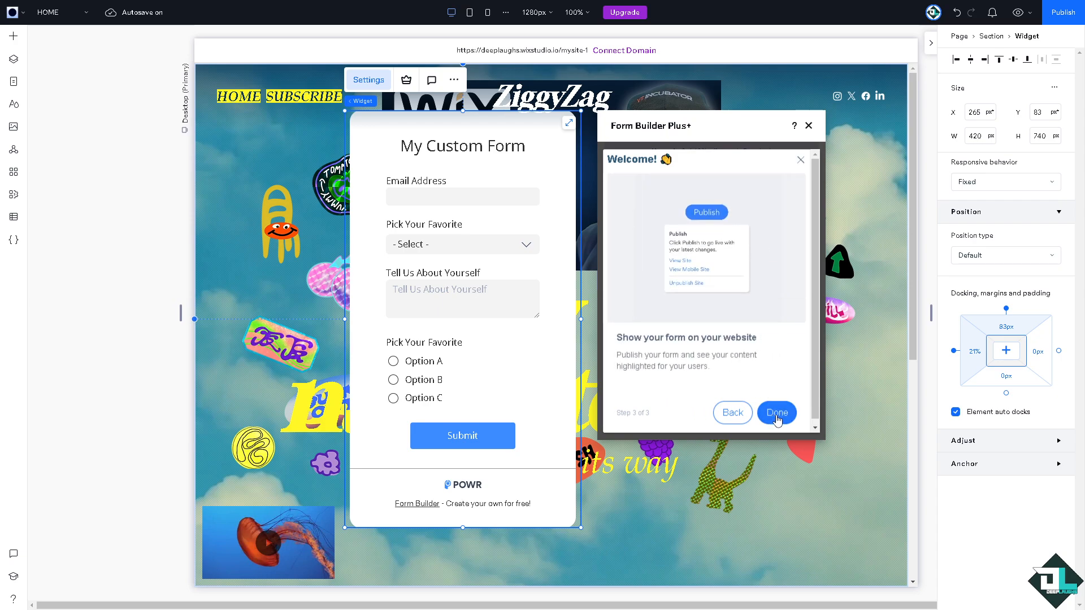
left_click(777, 413)
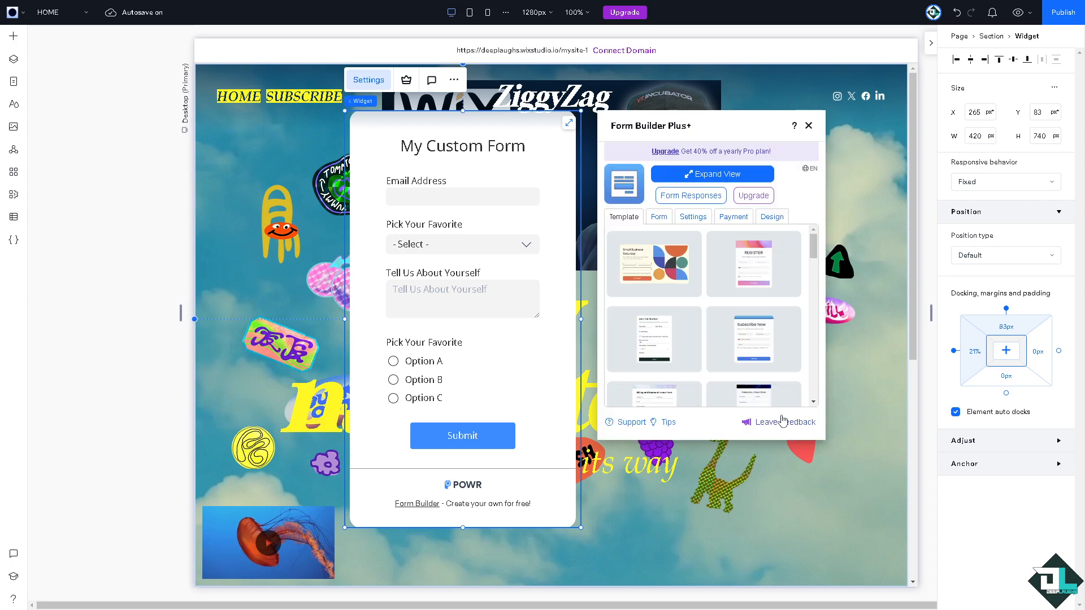
left_click(729, 177)
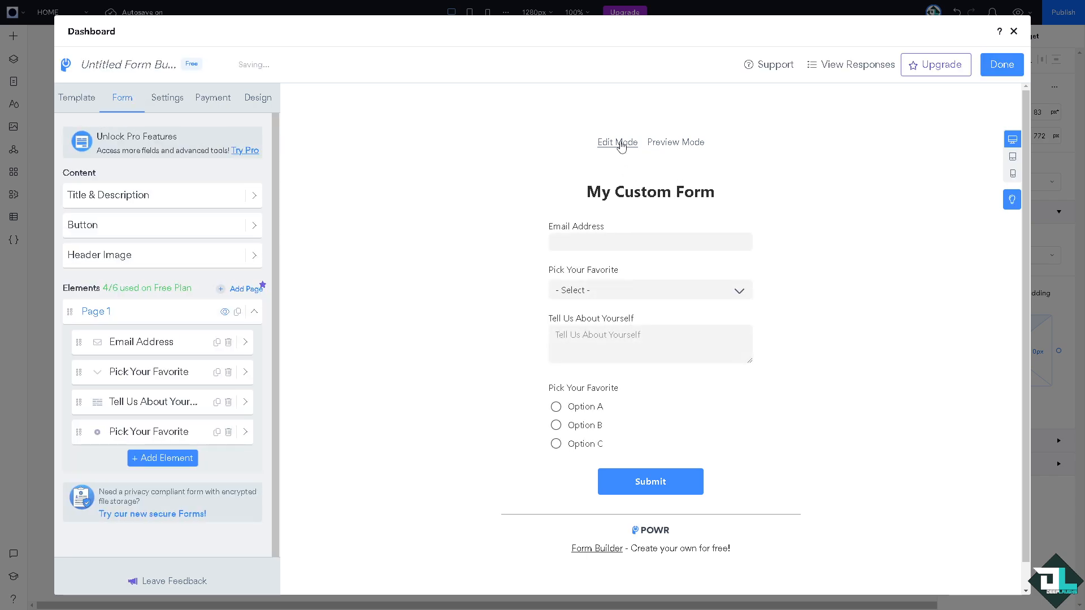
- Change the form's title to "Place Order"
left_click(143, 198)
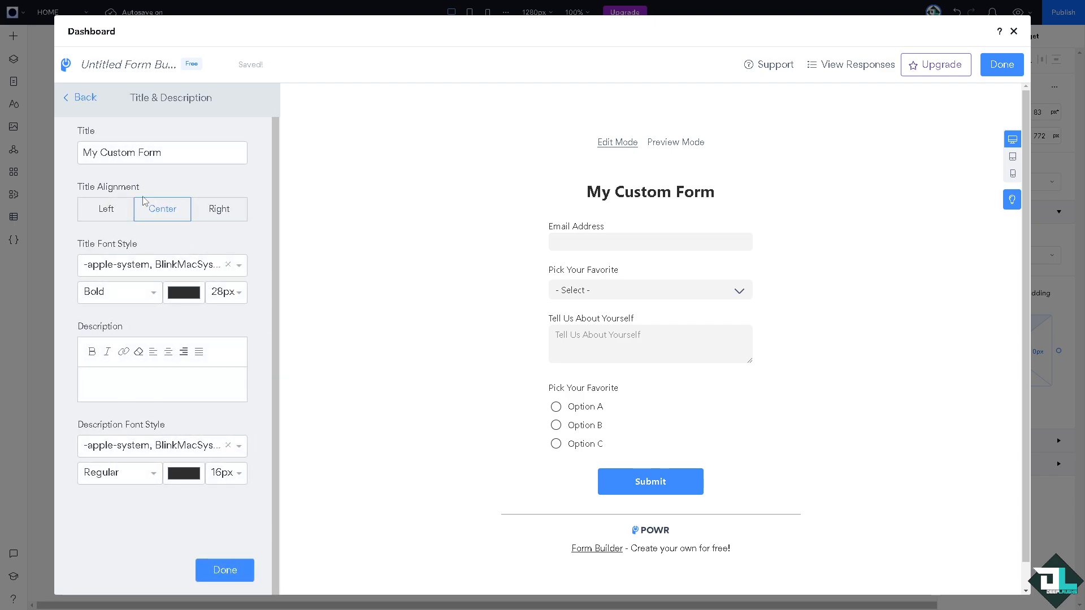
left_click_drag(178, 153, 58, 154)
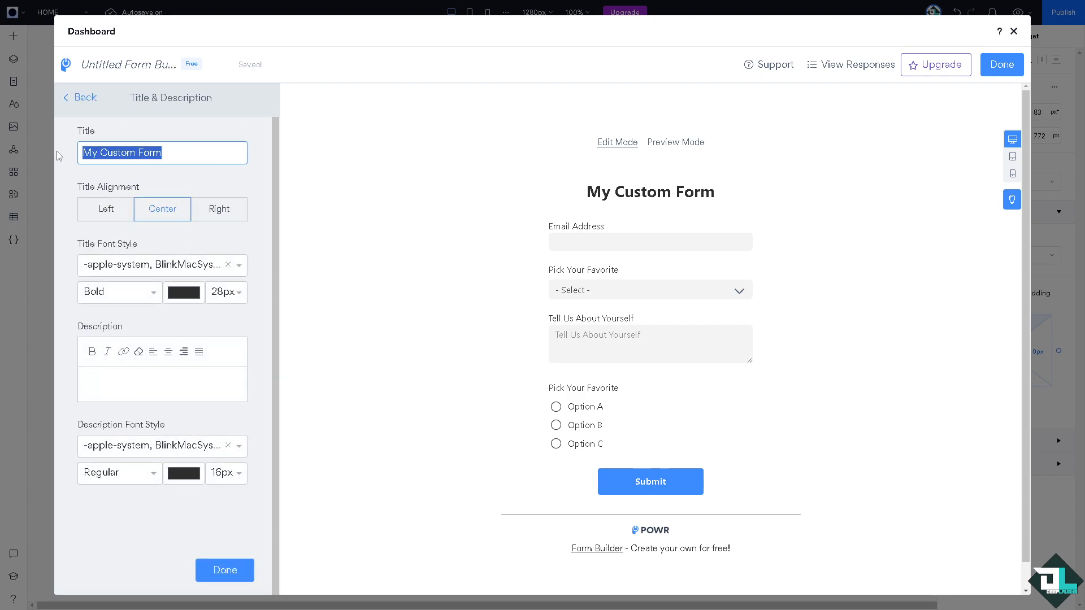
type("Order")
key("ctrl+a")
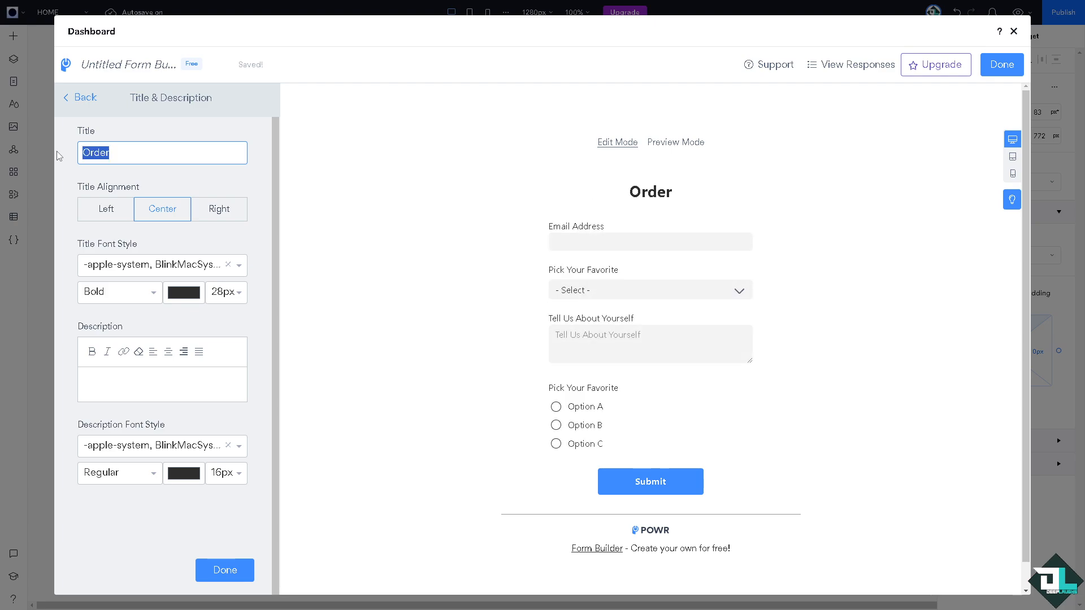
type("Place Order")
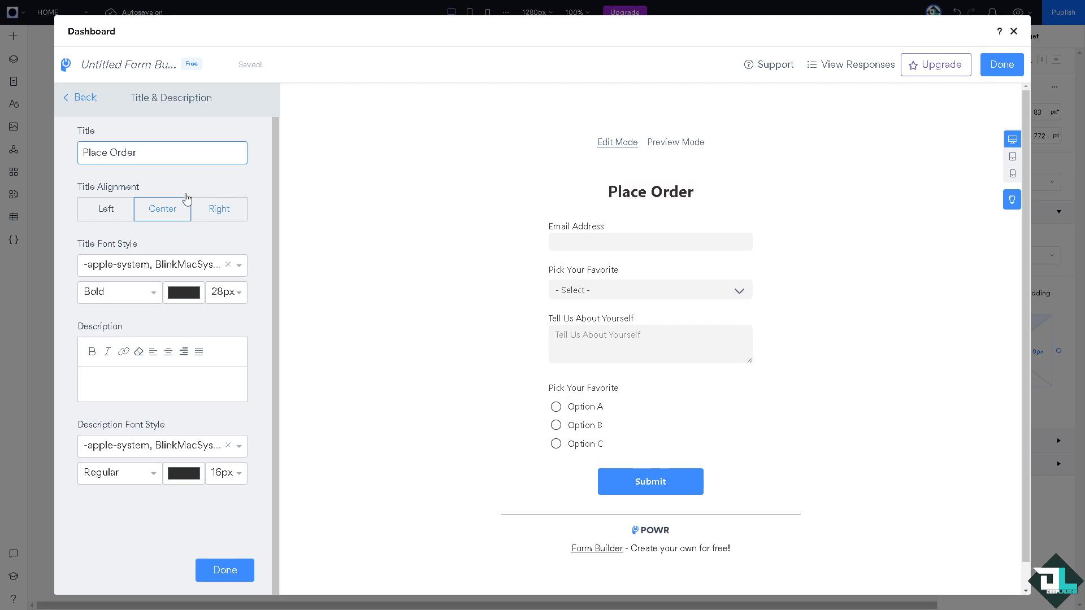
- Set the form title's font color to turquoise from the color swatches
left_click(187, 294)
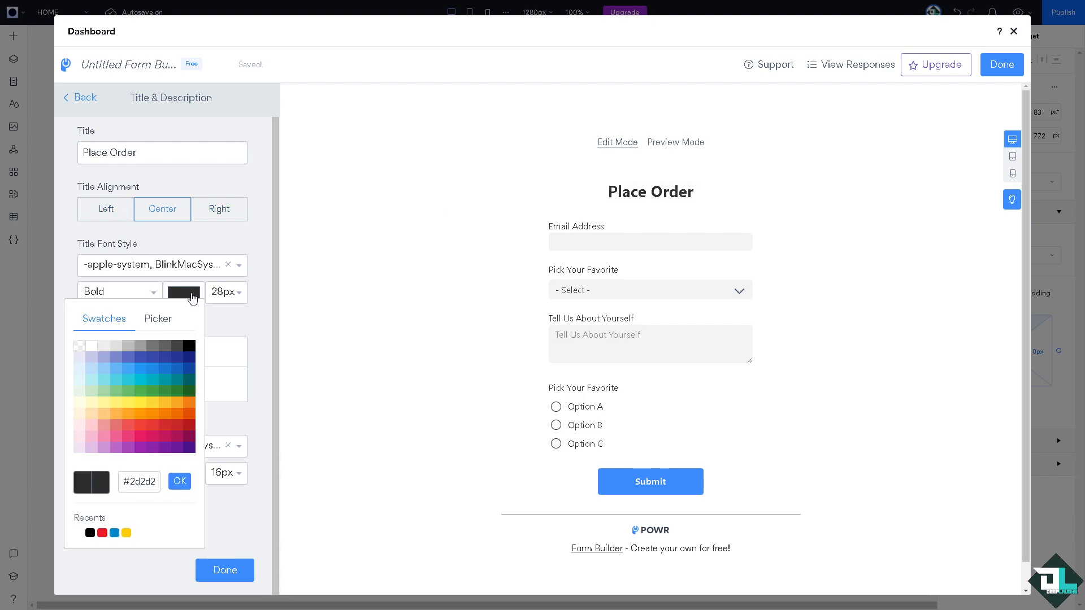
left_click(138, 377)
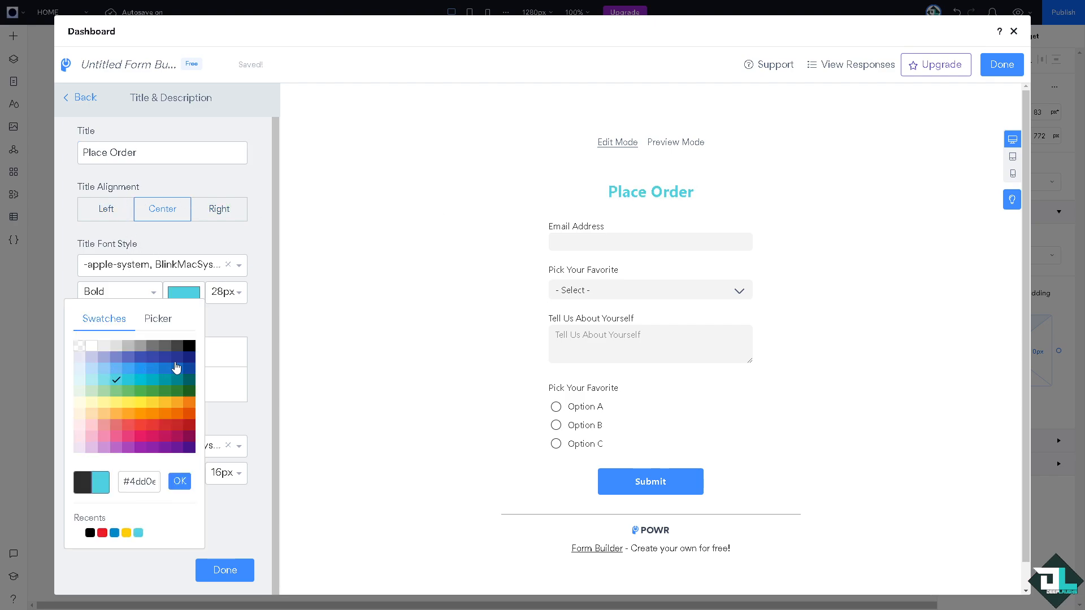
left_click(152, 357)
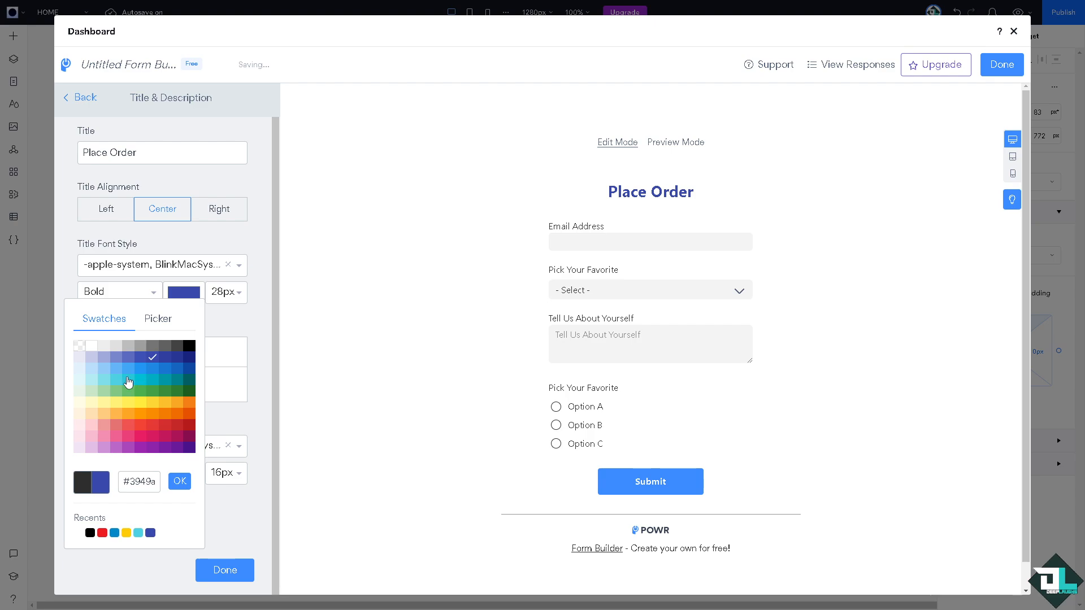
left_click(128, 380)
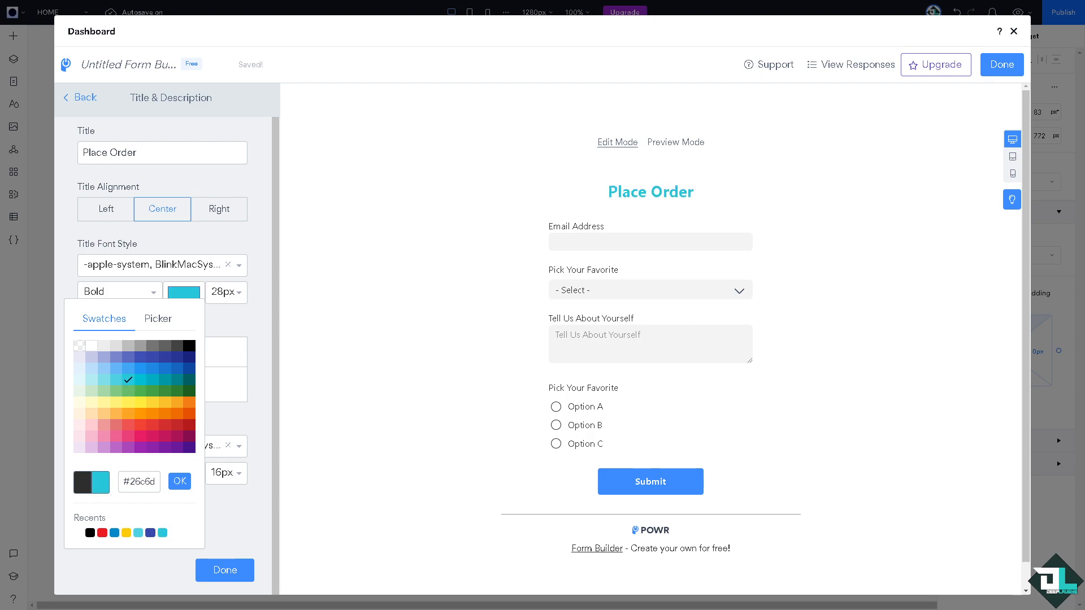
left_click(11, 413)
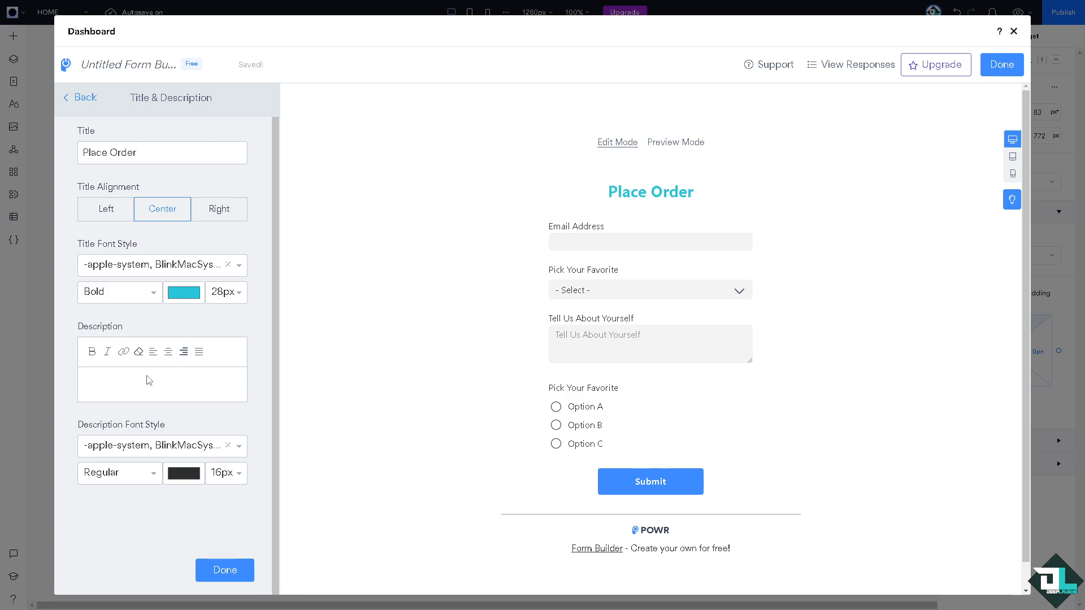
- Add the description "how to place order on wix" below the form's title and set its font color to turquoise from the swatches
type("how to place order on wix")
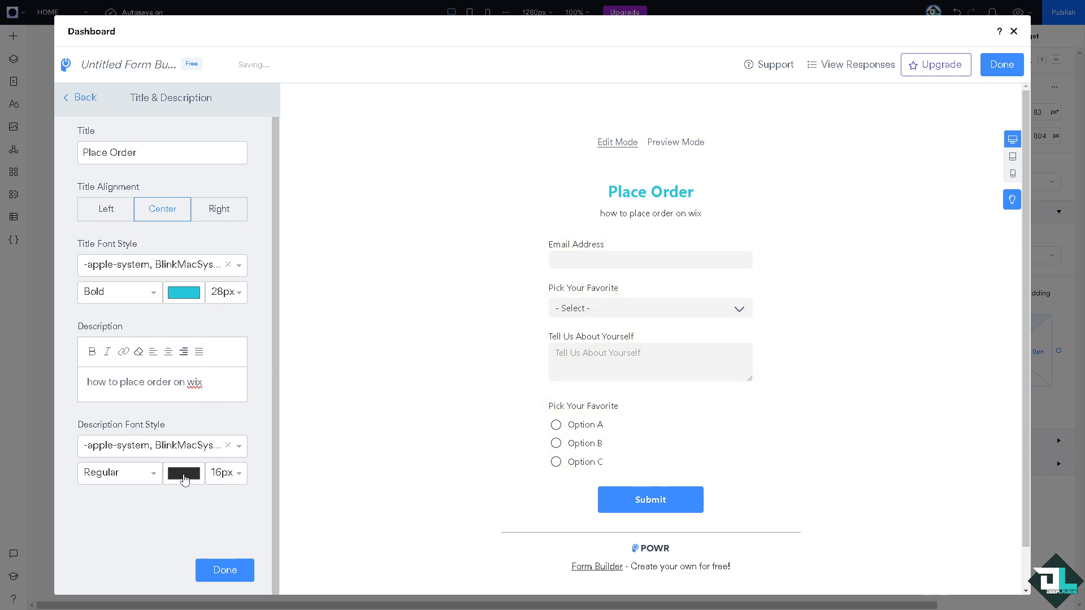
left_click(185, 474)
left_click(141, 551)
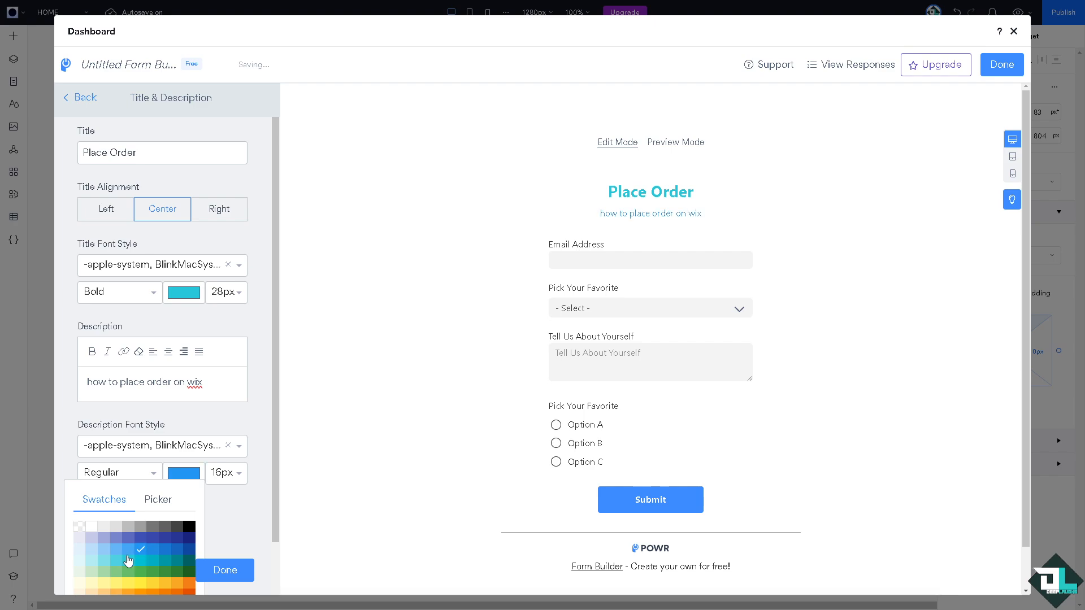
left_click(117, 561)
left_click(425, 382)
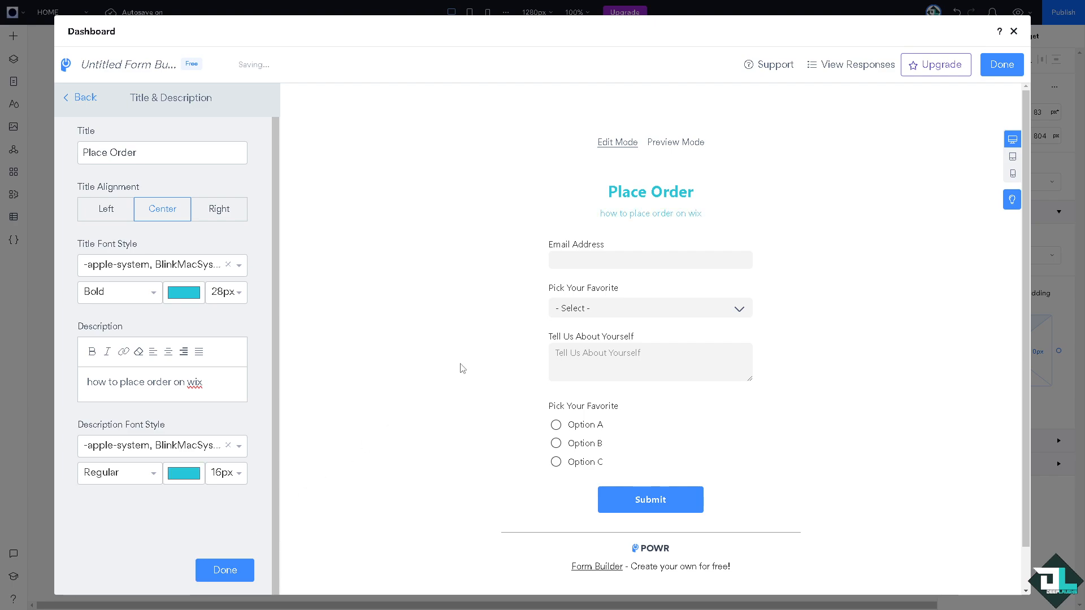
scroll(467, 372, "down", 1)
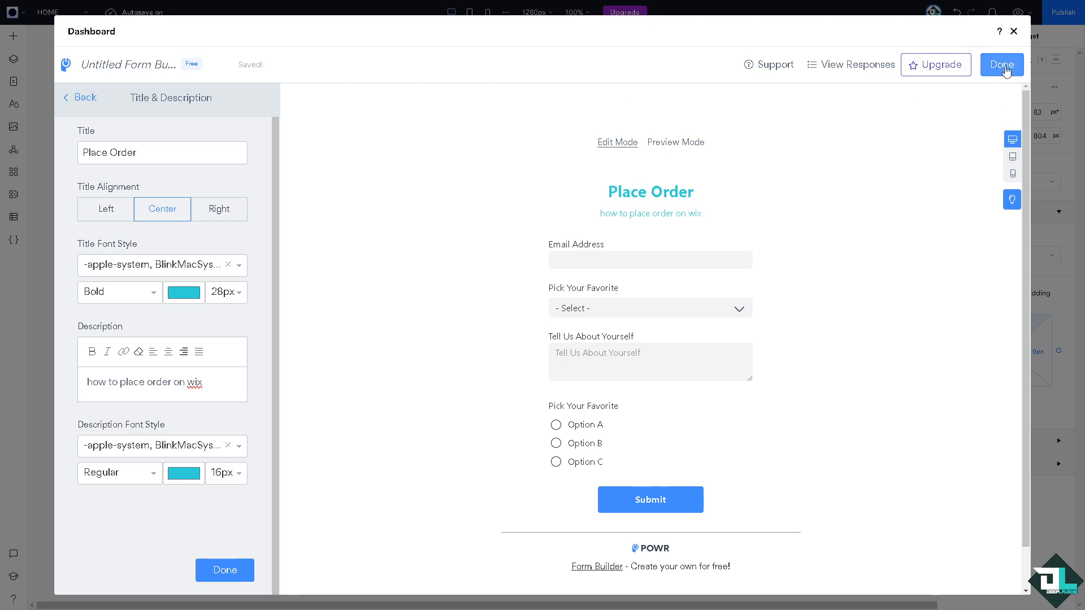
- Rename the untitled form to "place order on wix" and finish editing its title and description
left_click(126, 63)
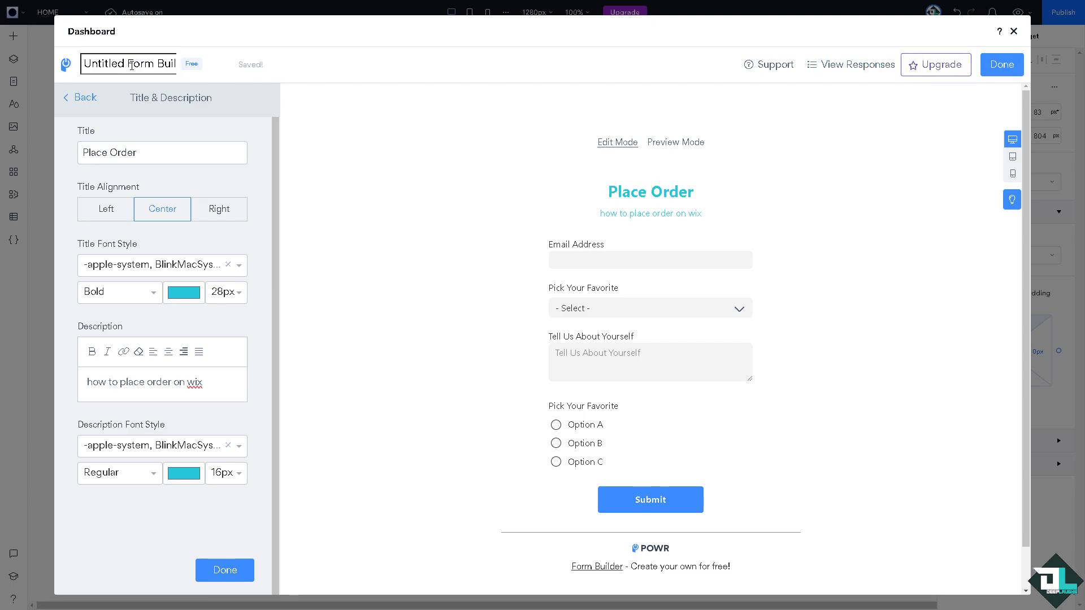
key("ctrl+a")
left_click(138, 65)
key("ctrl+a")
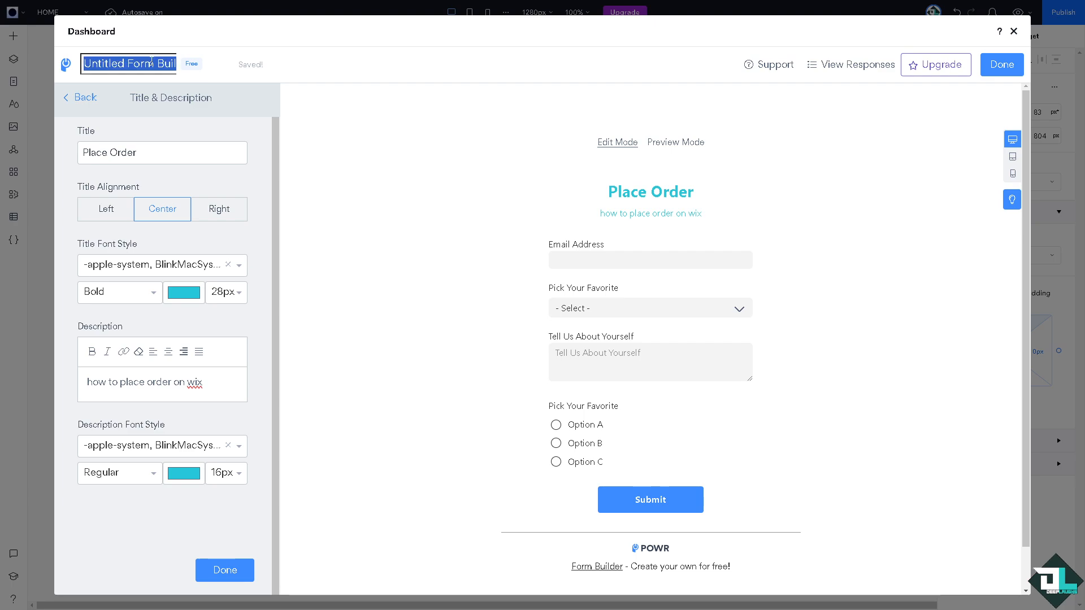
type("place order on wix")
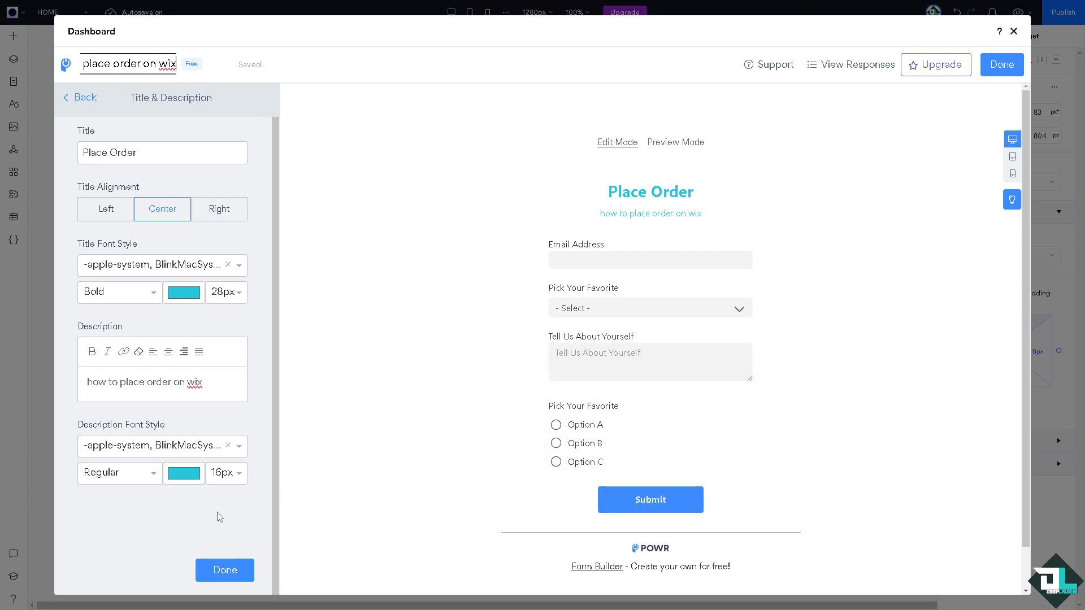
left_click(219, 582)
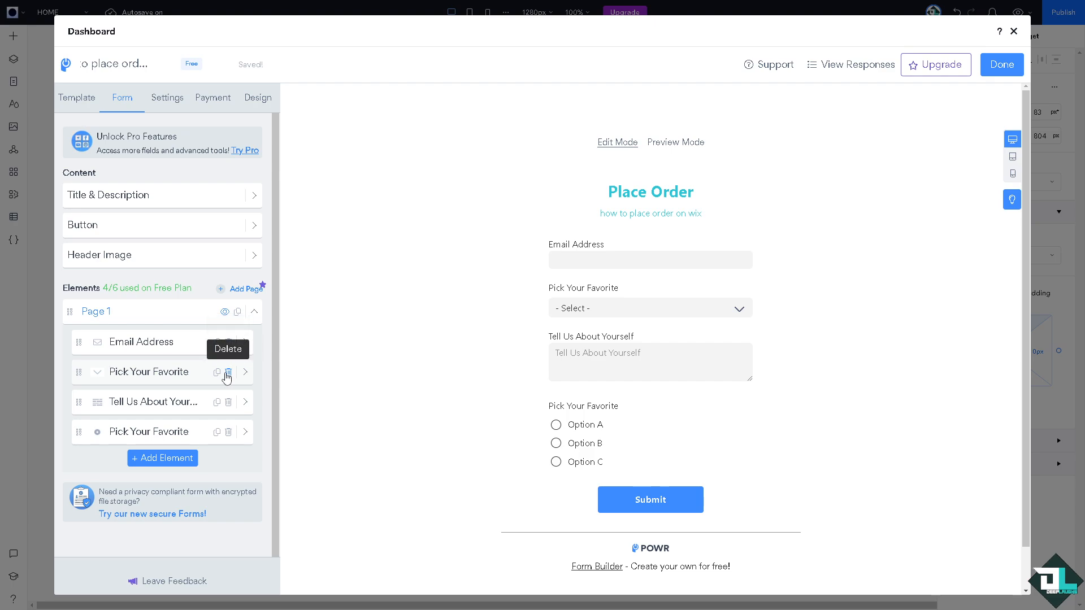
- Delete both Pick Your Favorite elements and the Tell Us About Yourself element from Page 1 of the form
left_click(228, 373)
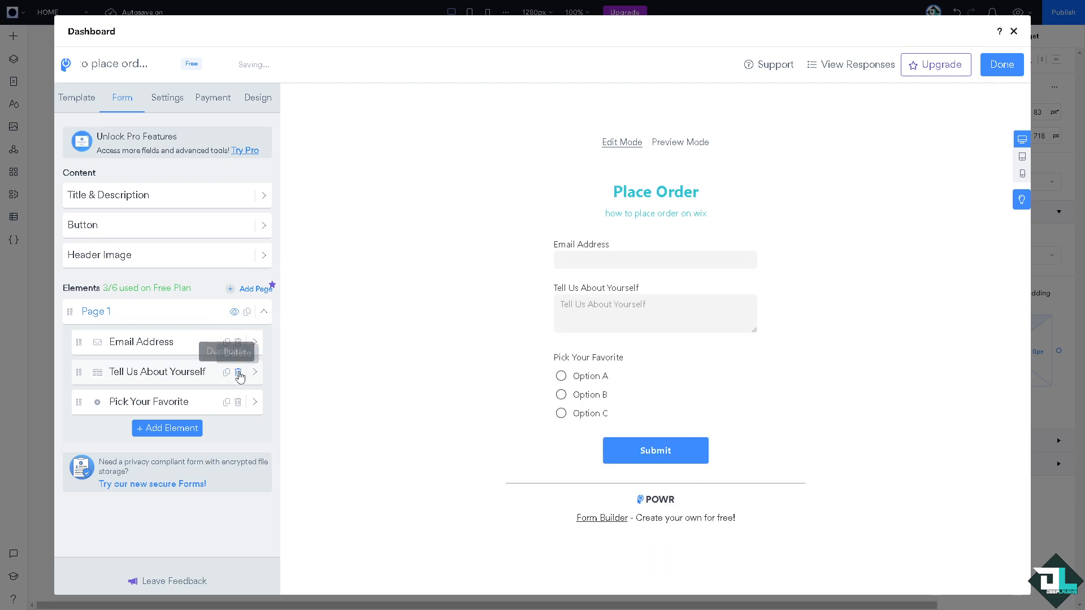
left_click(238, 372)
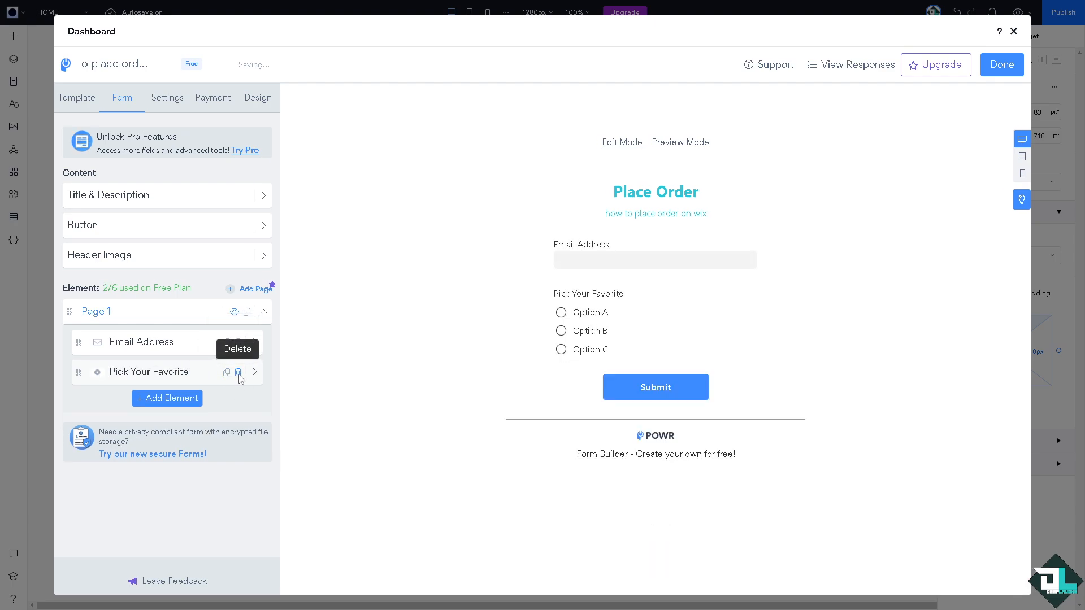
left_click(238, 373)
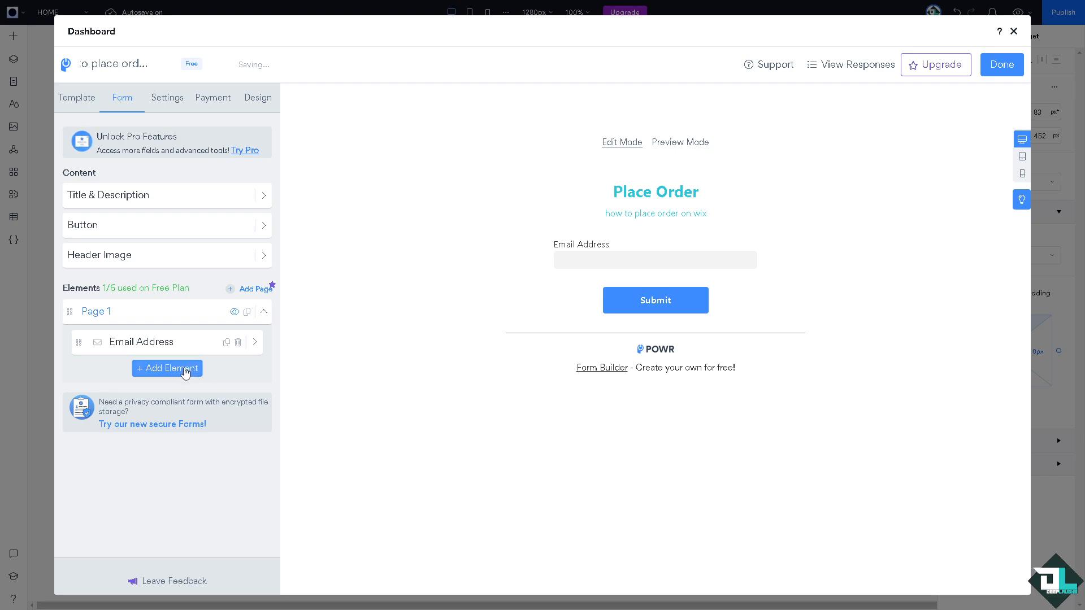
- Add a half-width Name element that asks for first and last name, with the first name required
left_click(185, 372)
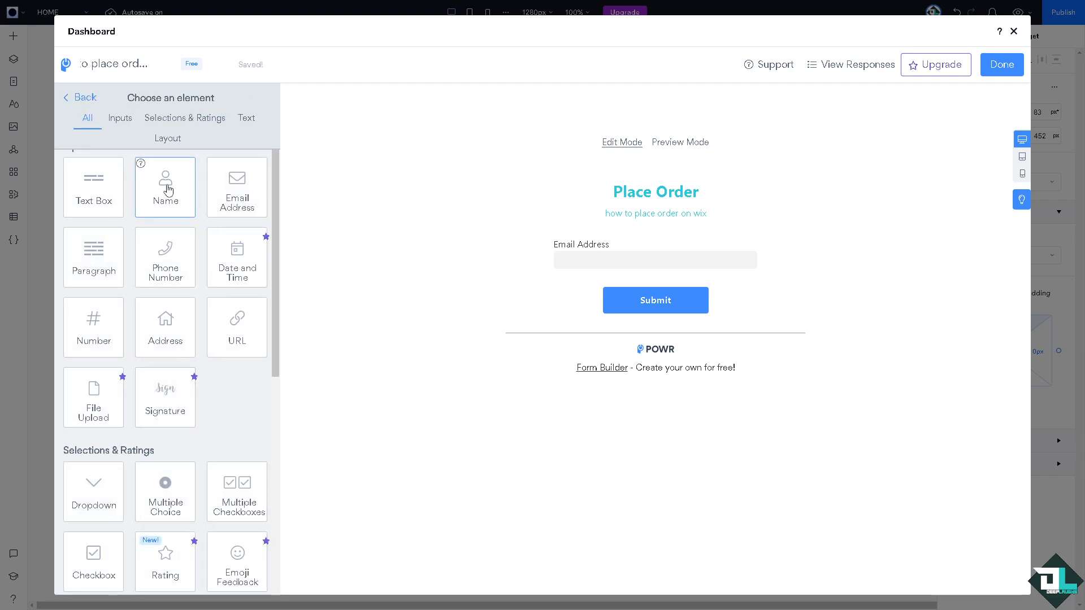
left_click(166, 188)
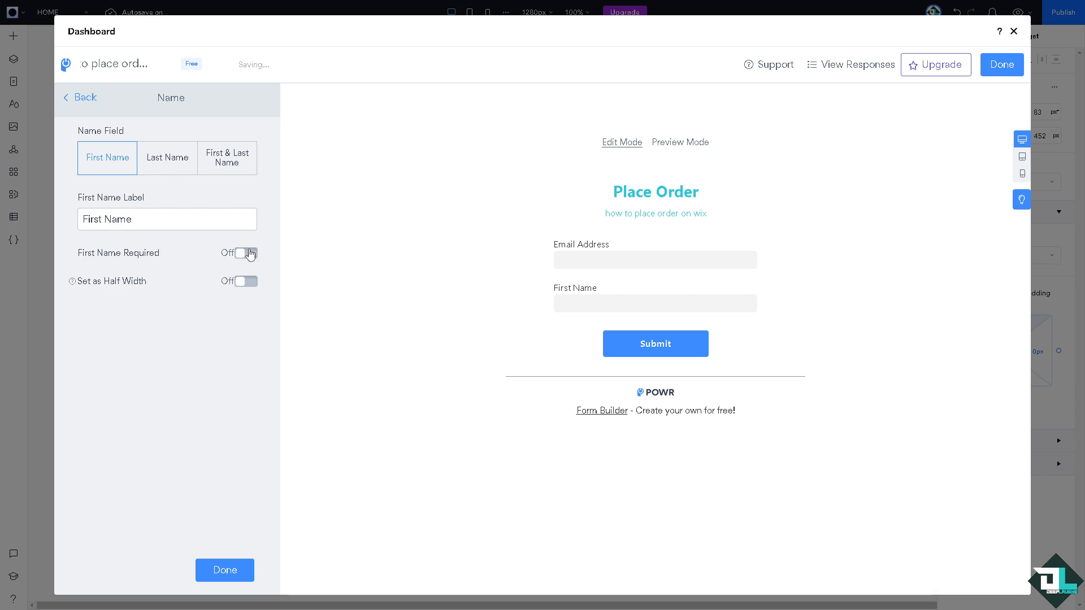
left_click(249, 254)
left_click(251, 283)
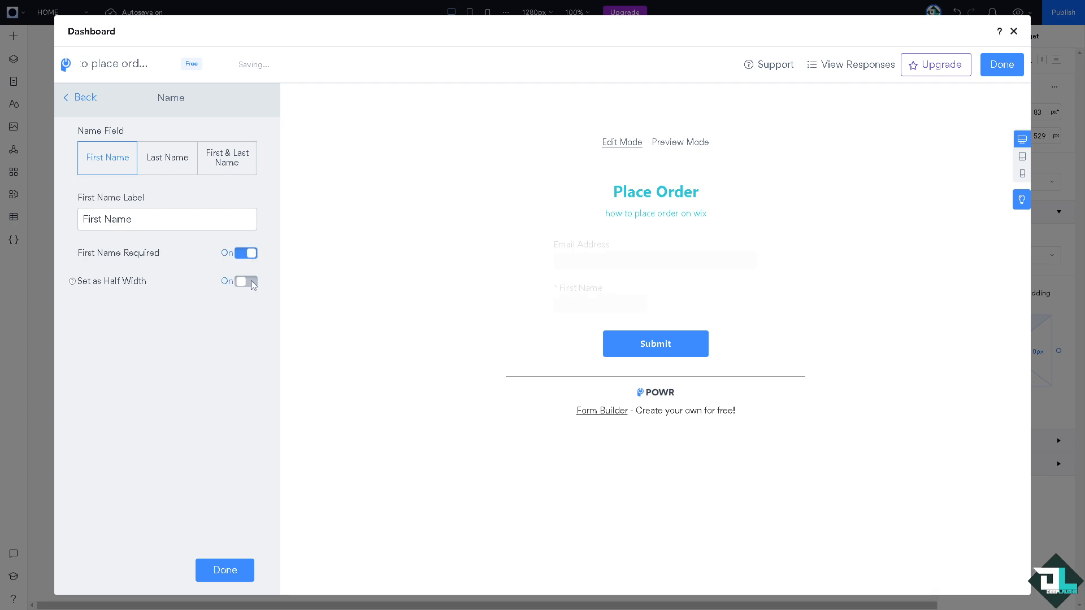
left_click(166, 161)
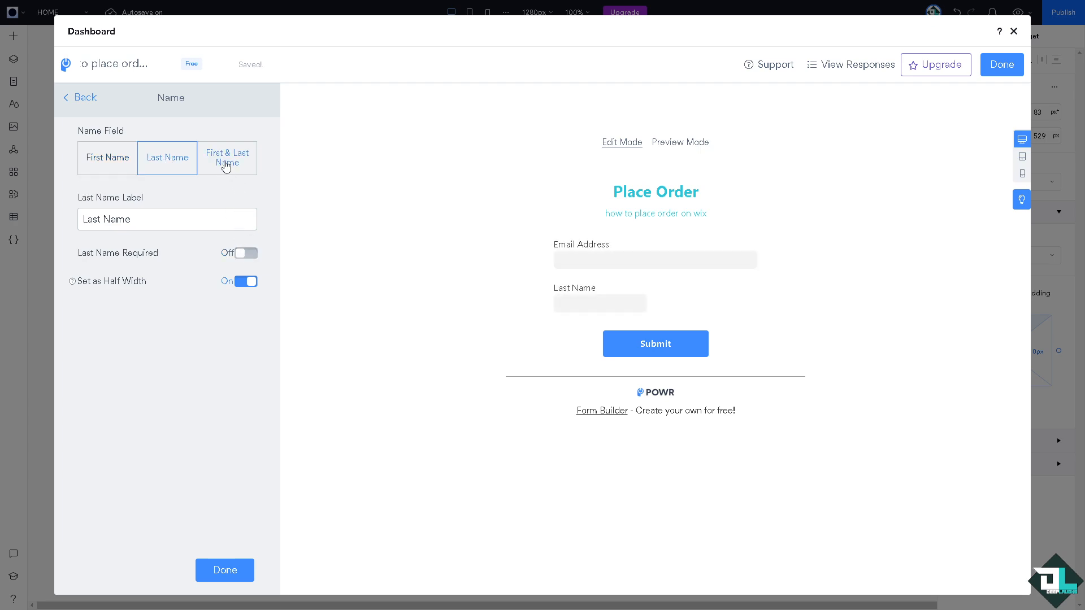
left_click(226, 166)
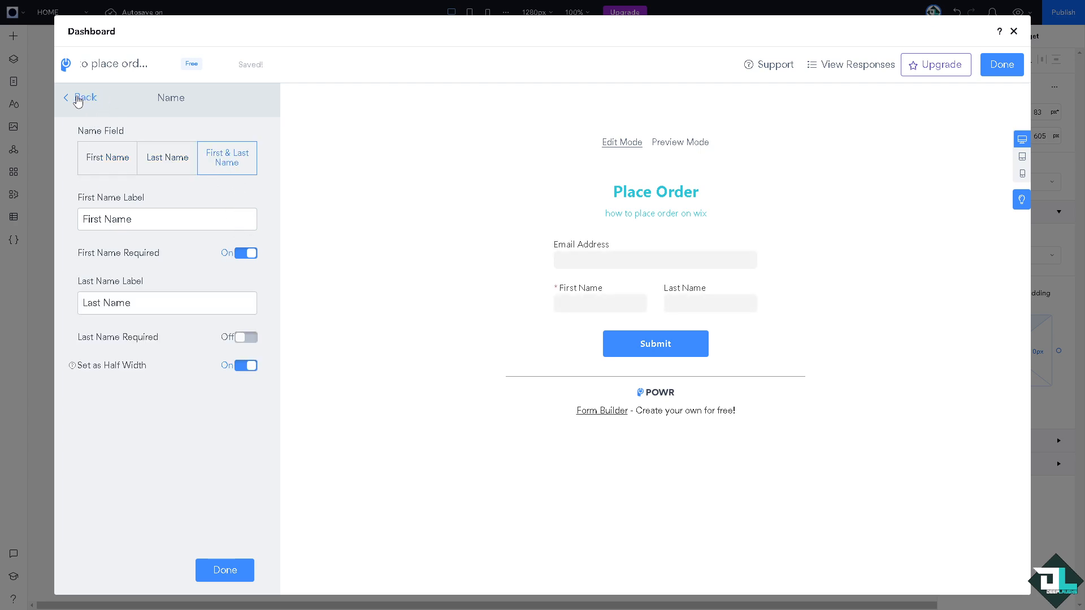
left_click(212, 569)
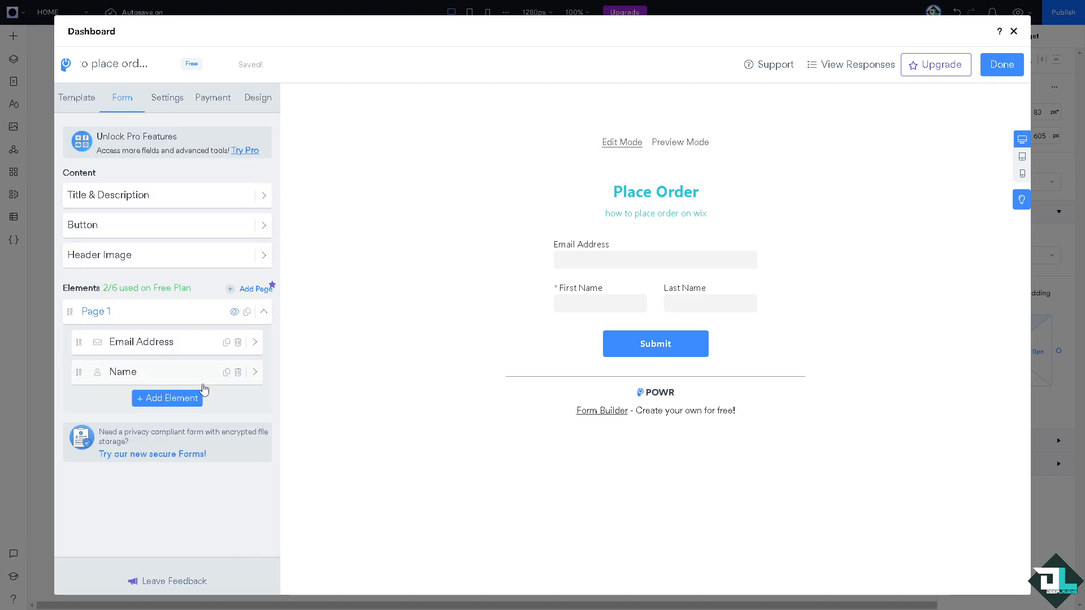
- Add a Phone Number element with its default settings below the Name element
left_click(169, 398)
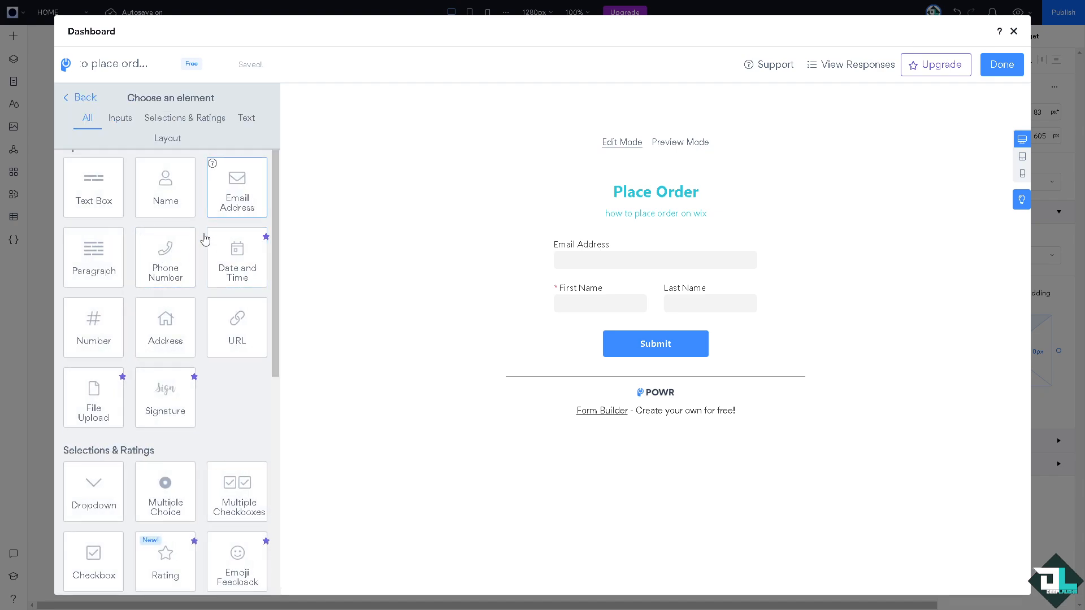
left_click(164, 256)
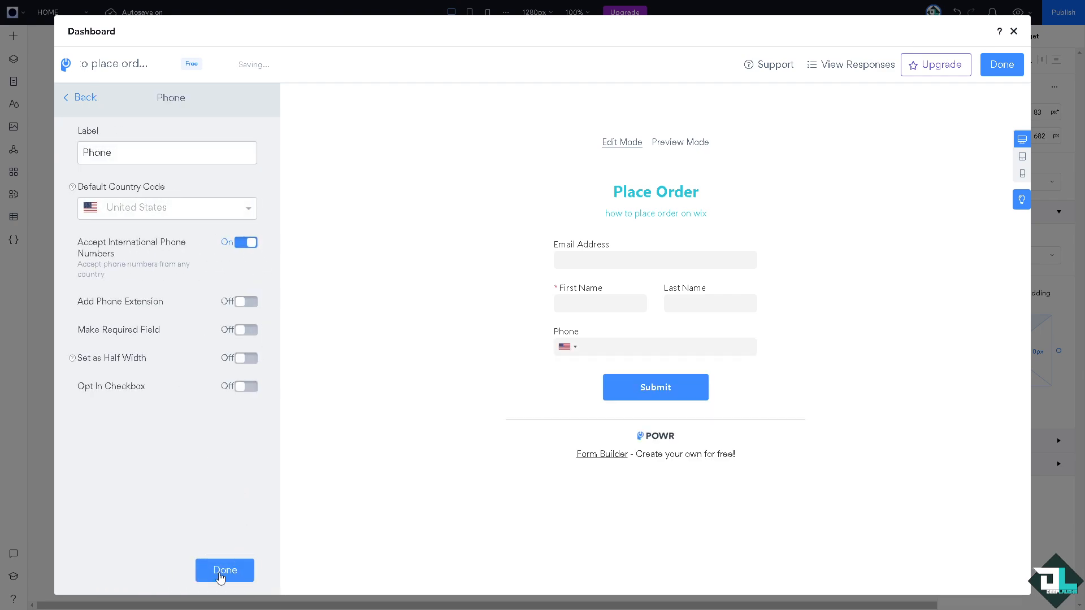
left_click(224, 571)
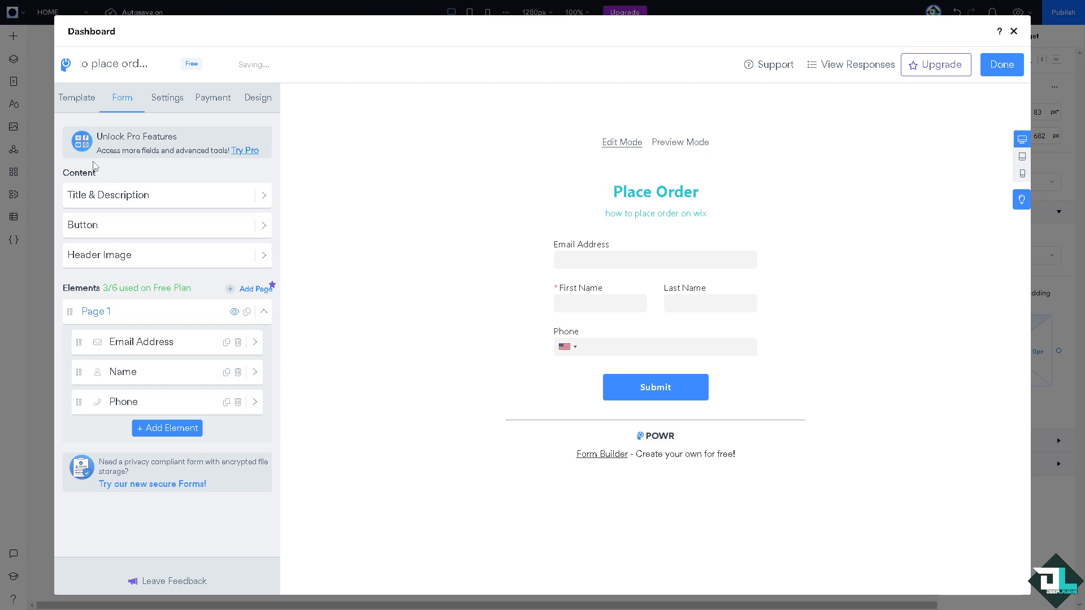
left_click(75, 97)
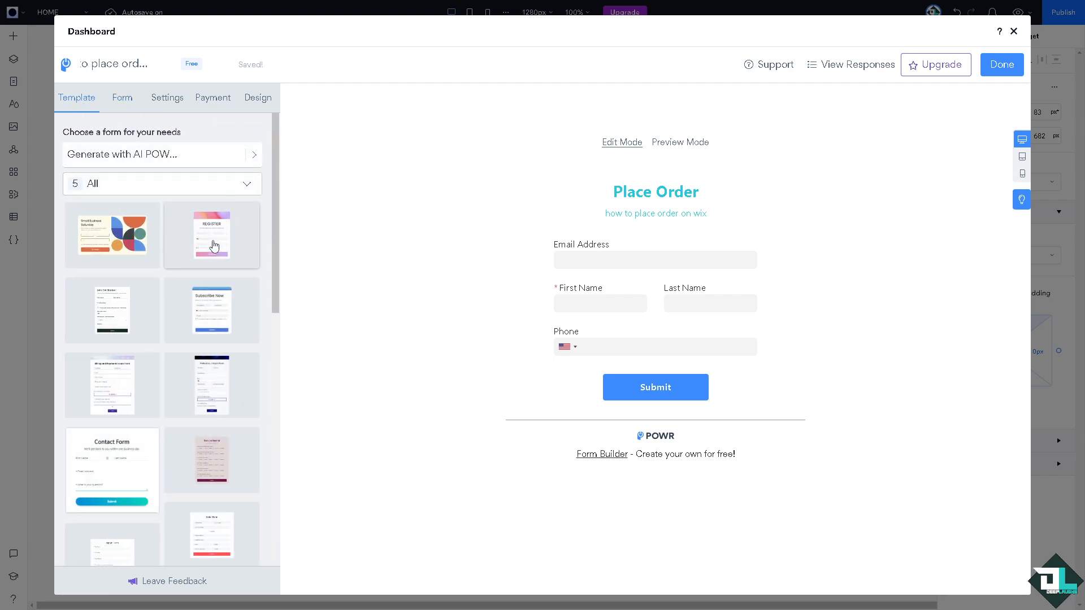
left_click(214, 246)
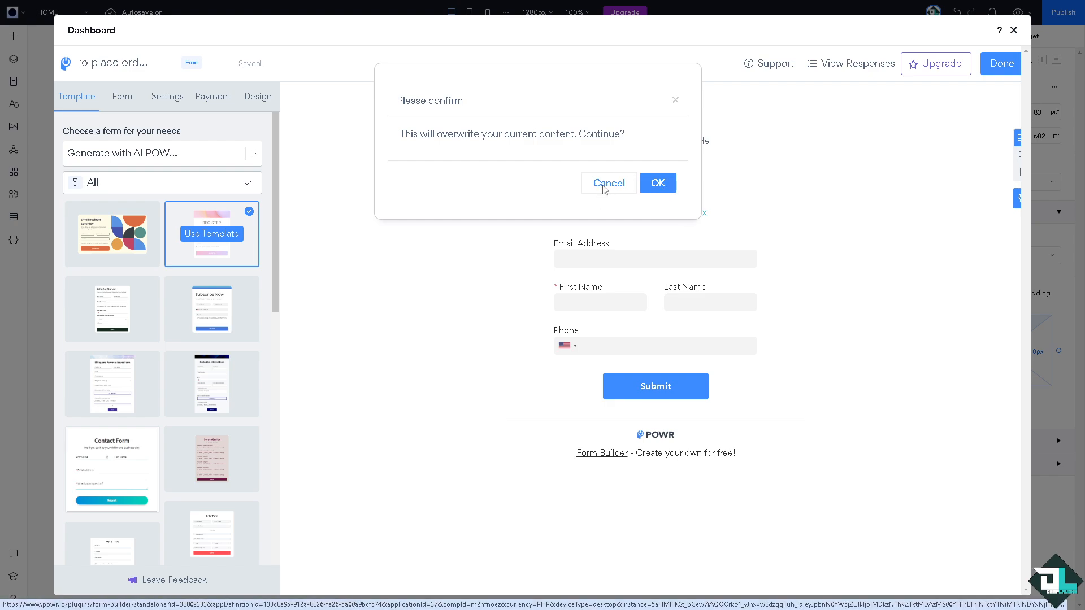
left_click(605, 188)
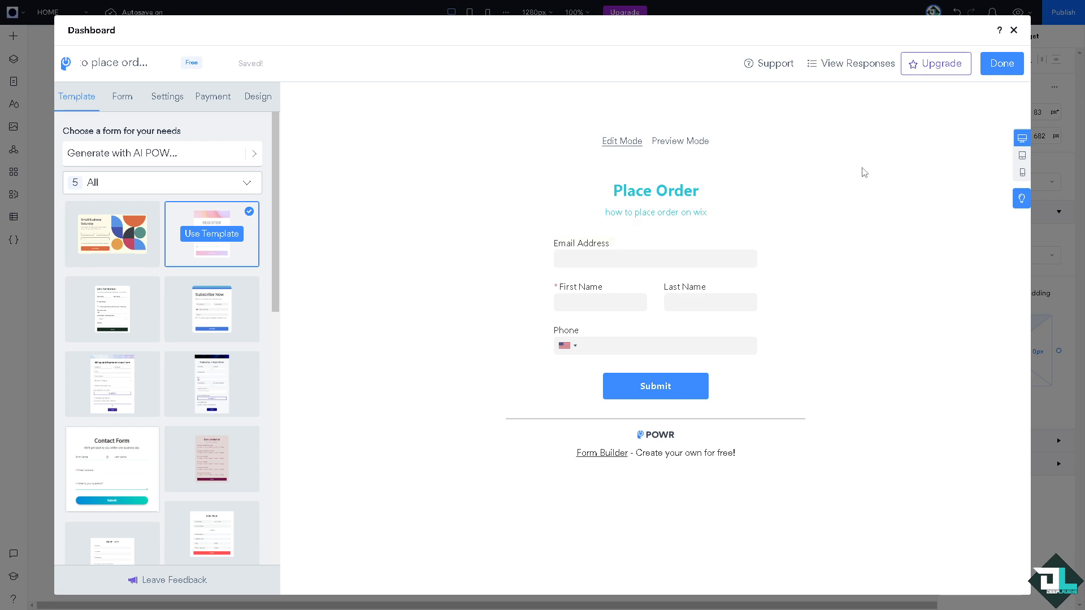
- Finish editing the order form widget, return to the page and add an online store to the site
left_click(996, 70)
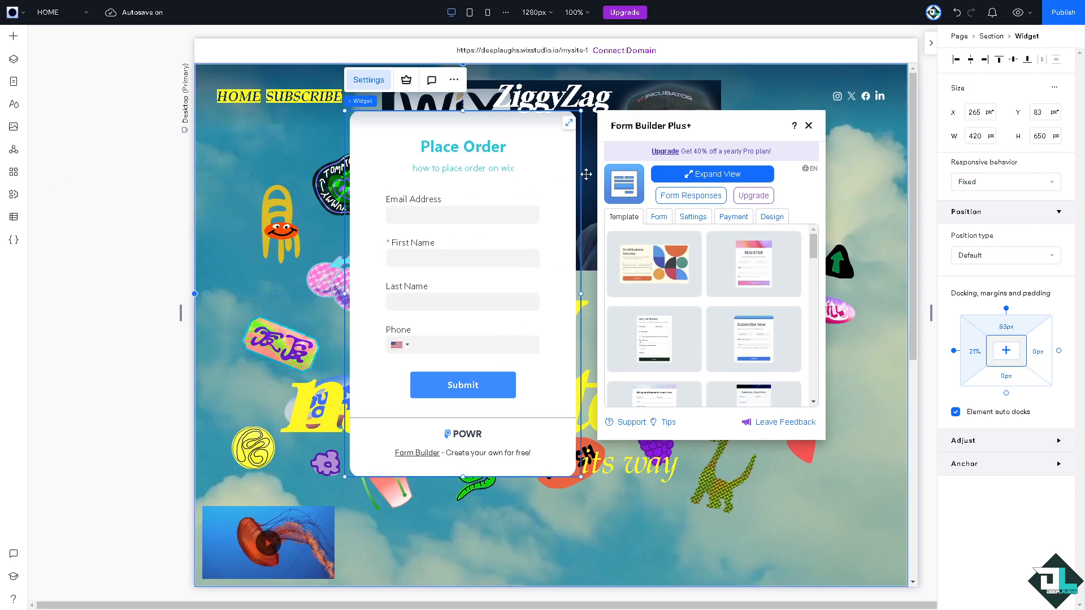
key("Escape")
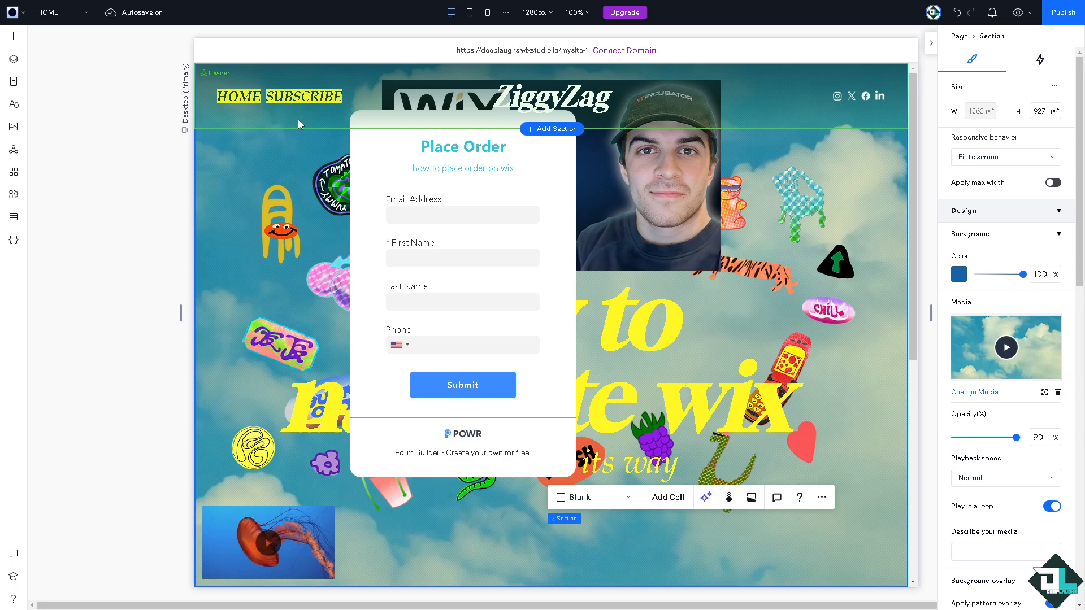
left_click(14, 38)
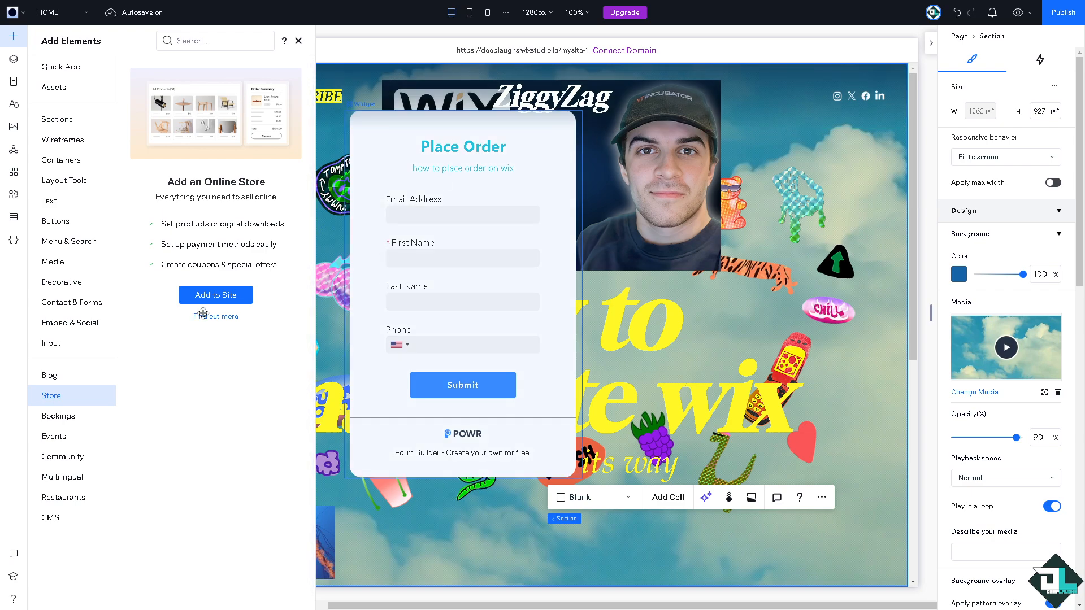
left_click(228, 300)
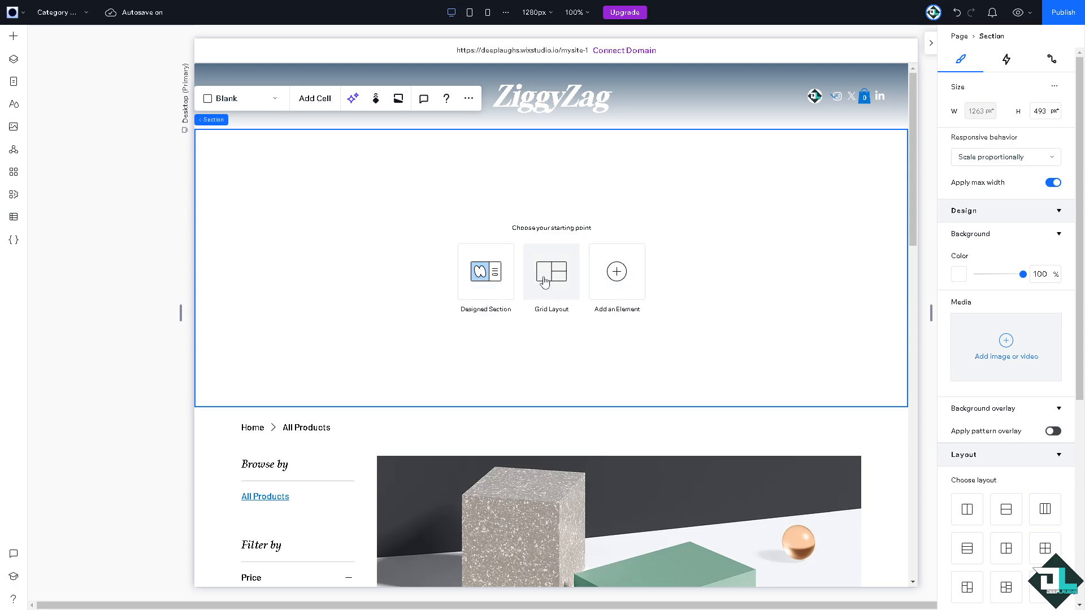
- Add the first Order Form design, with the grey background, to the blank section at the top of the Category page
left_click(621, 283)
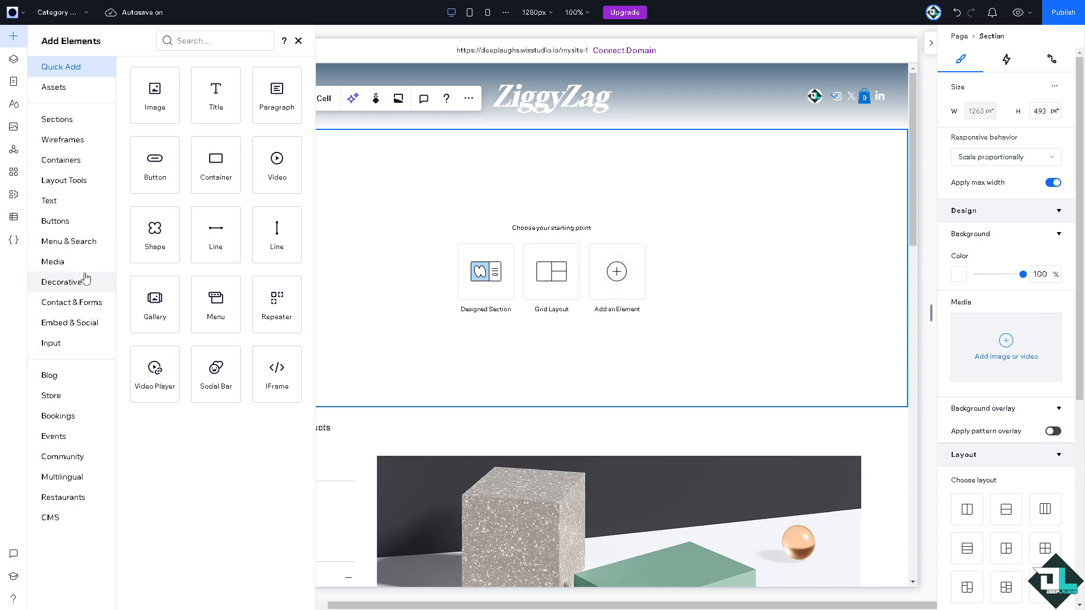
left_click(82, 305)
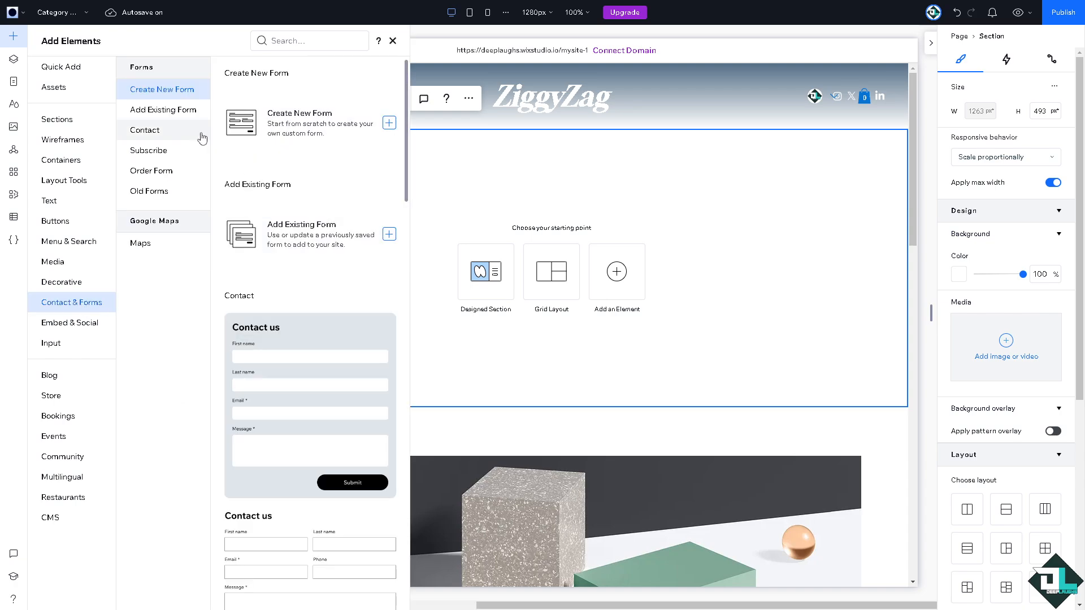
left_click(155, 176)
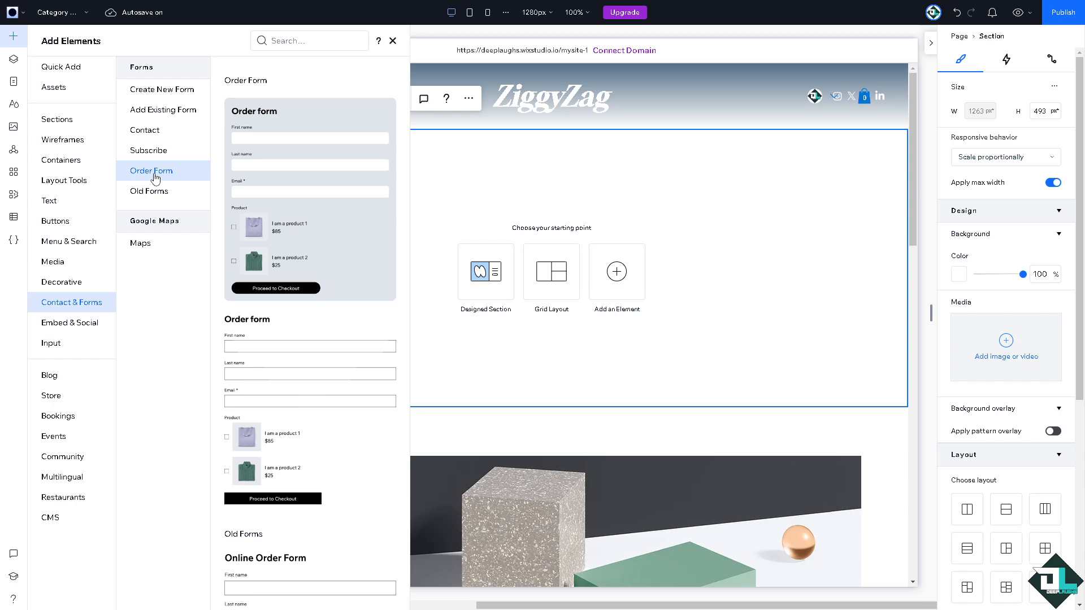
left_click(318, 186)
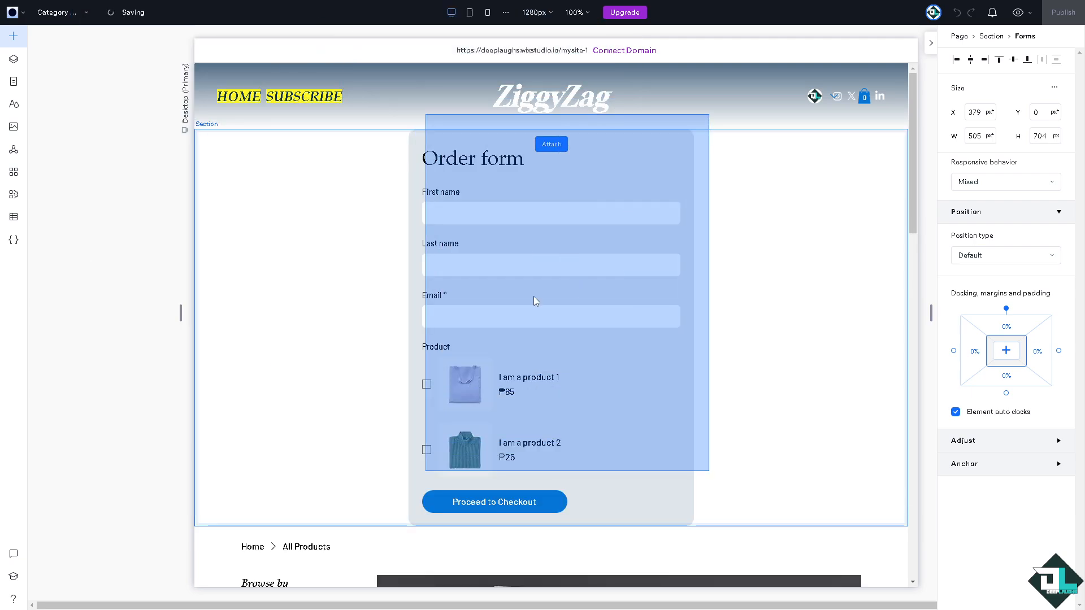
left_click(326, 271)
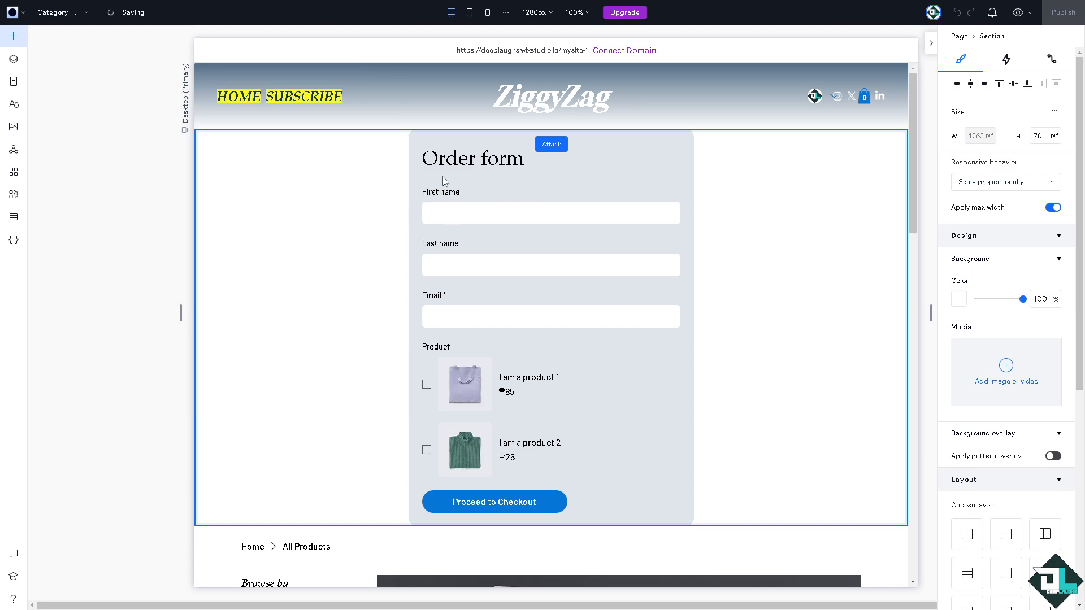
- Open the new order form for editing and insert another Email field between the existing Email and Product fields
left_click(585, 263)
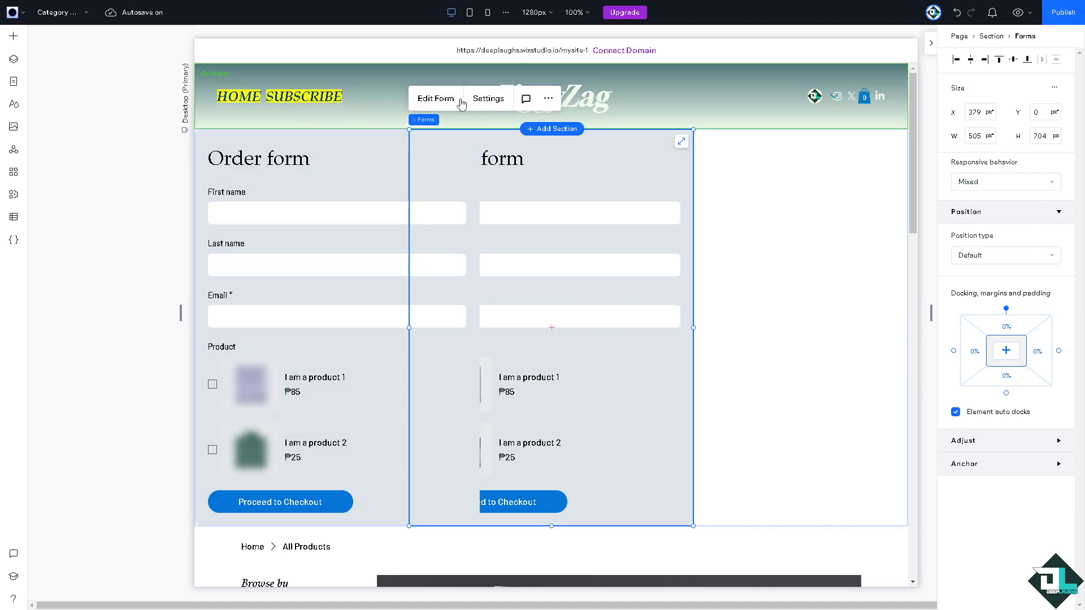
left_click(427, 107)
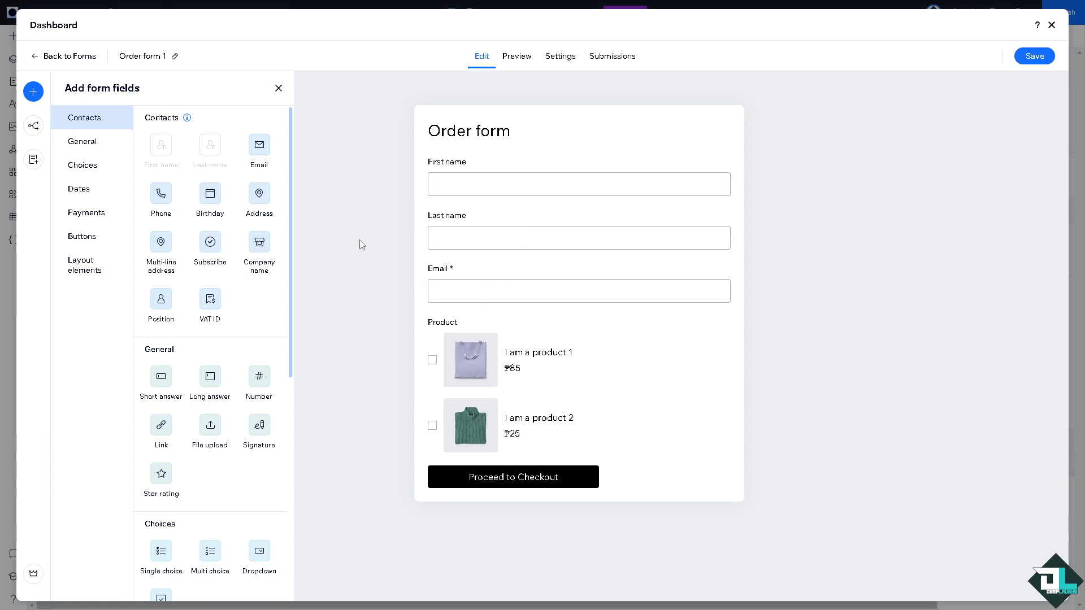
left_click_drag(263, 151, 492, 332)
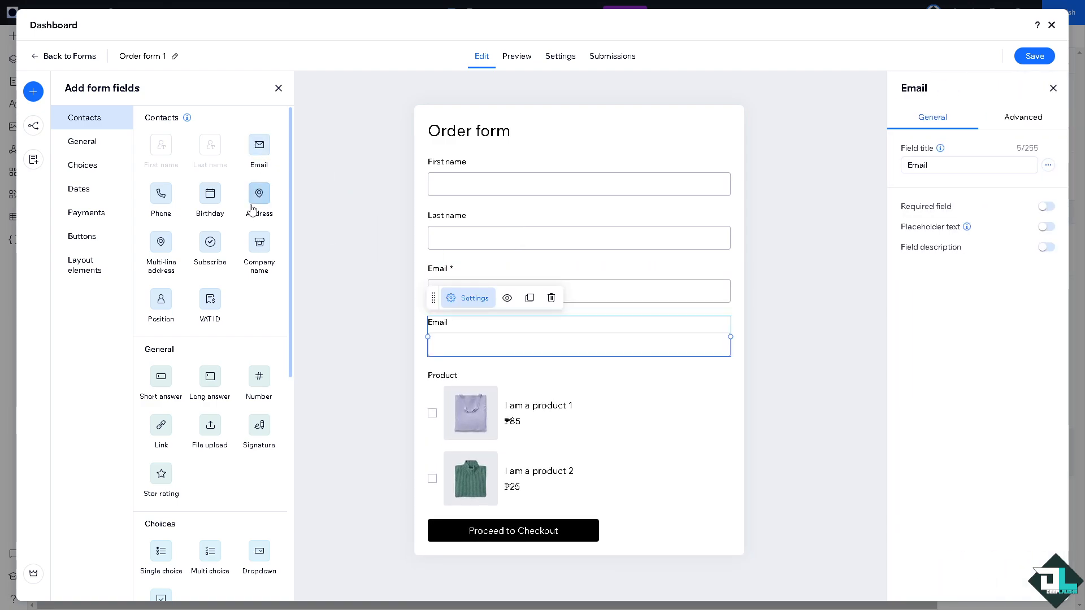
- Add a Phone field below the second Email field, and insert Single choice and Multi choice fields between those two
left_click_drag(158, 199, 477, 389)
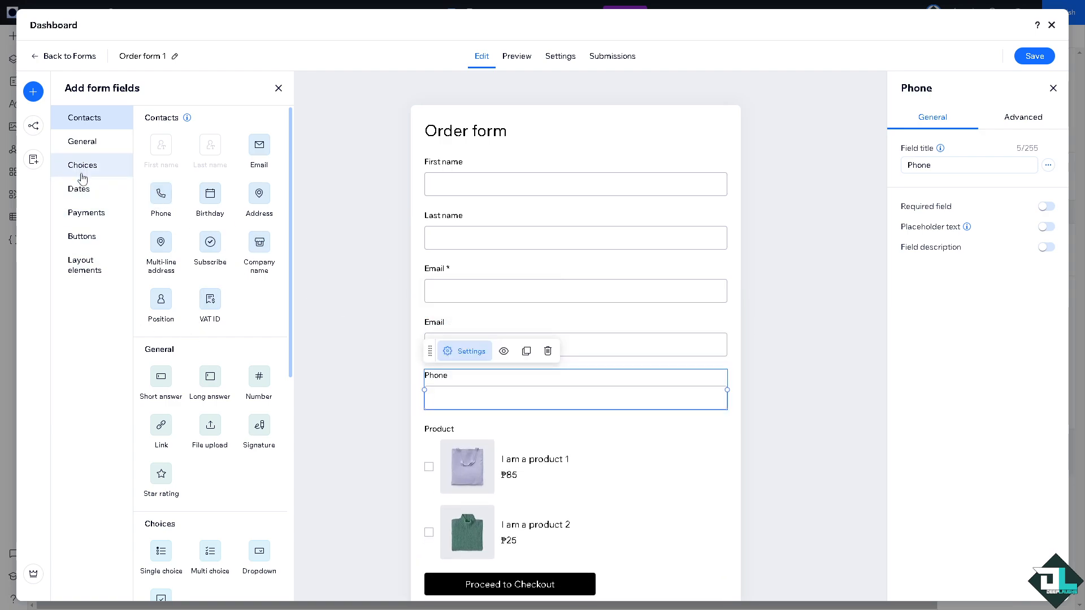
left_click(96, 214)
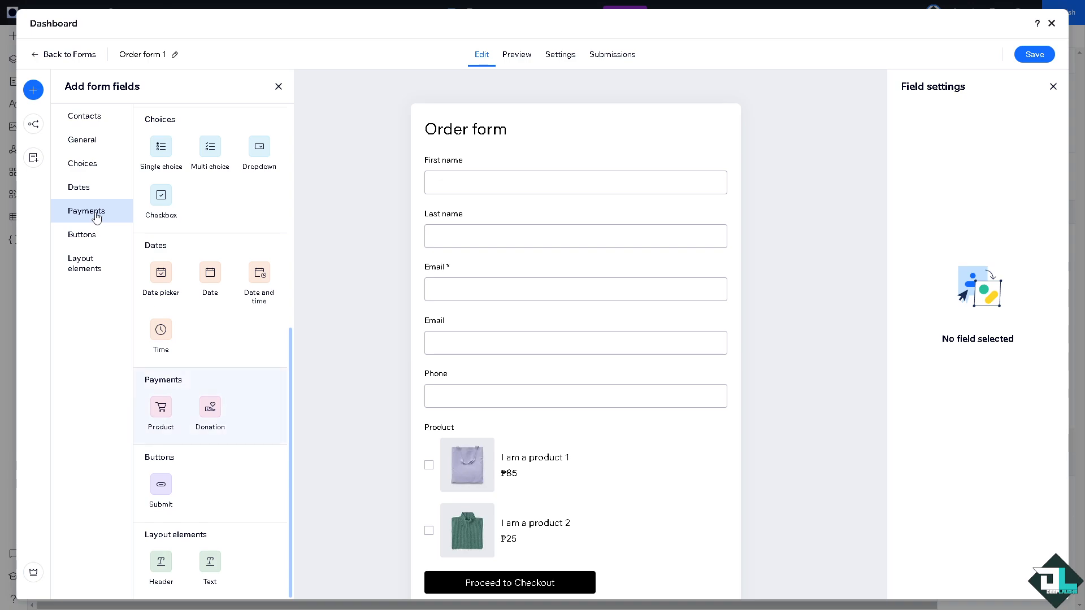
left_click_drag(161, 148, 452, 428)
left_click_drag(217, 154, 477, 462)
- Check the available button and layout elements, save the order form and return to the page editor
left_click(90, 238)
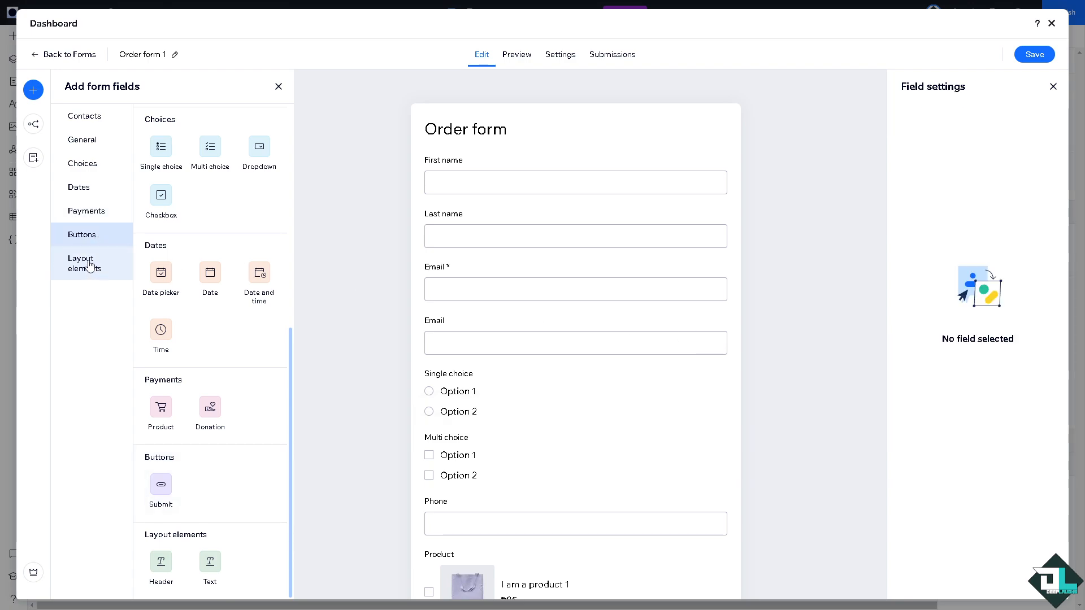
left_click(84, 267)
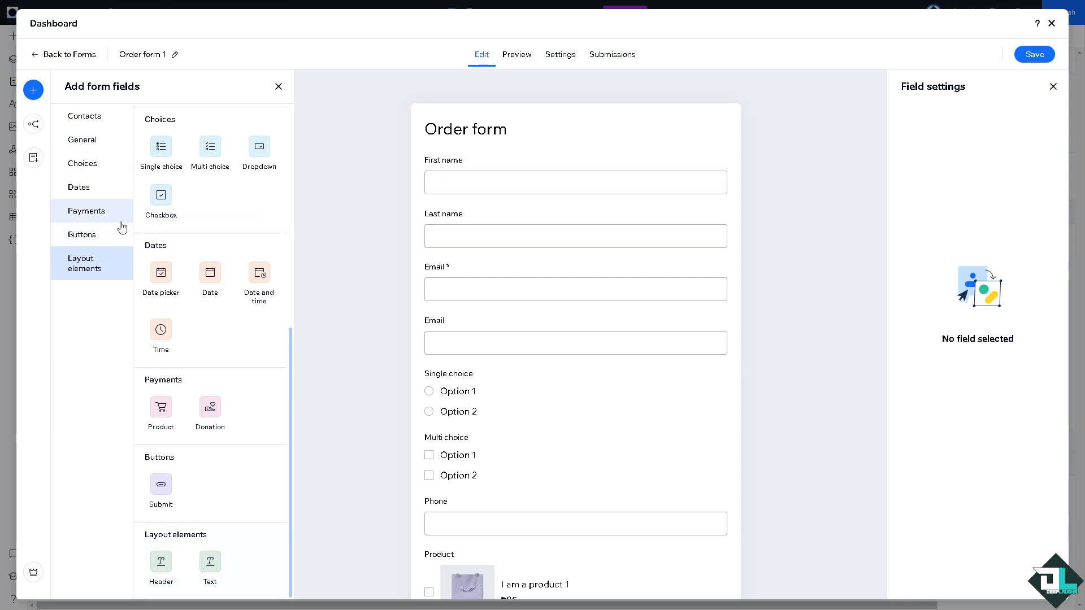
left_click(1037, 56)
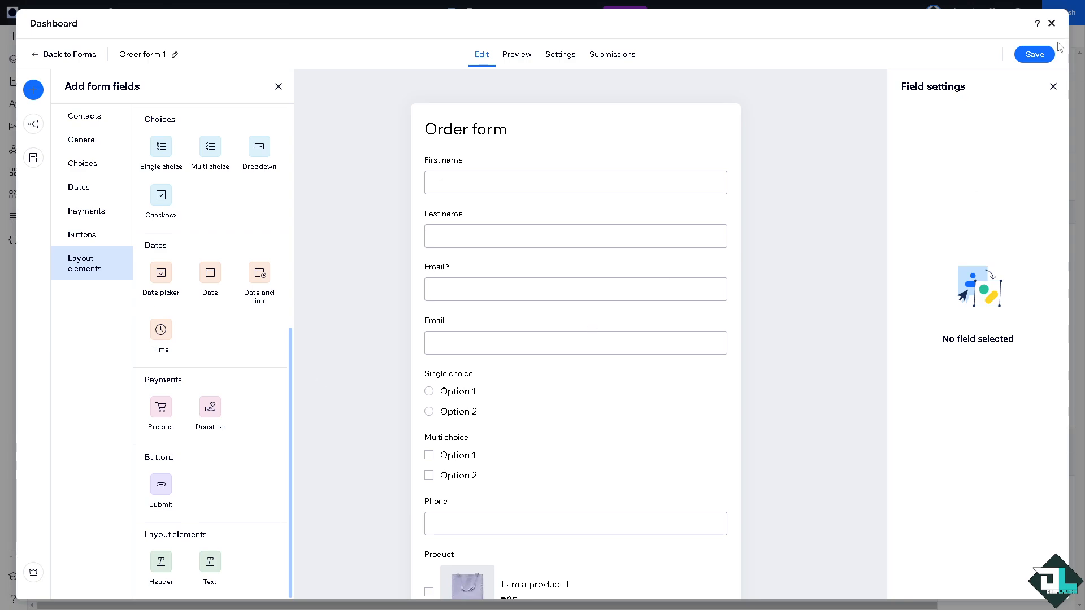
left_click(1052, 23)
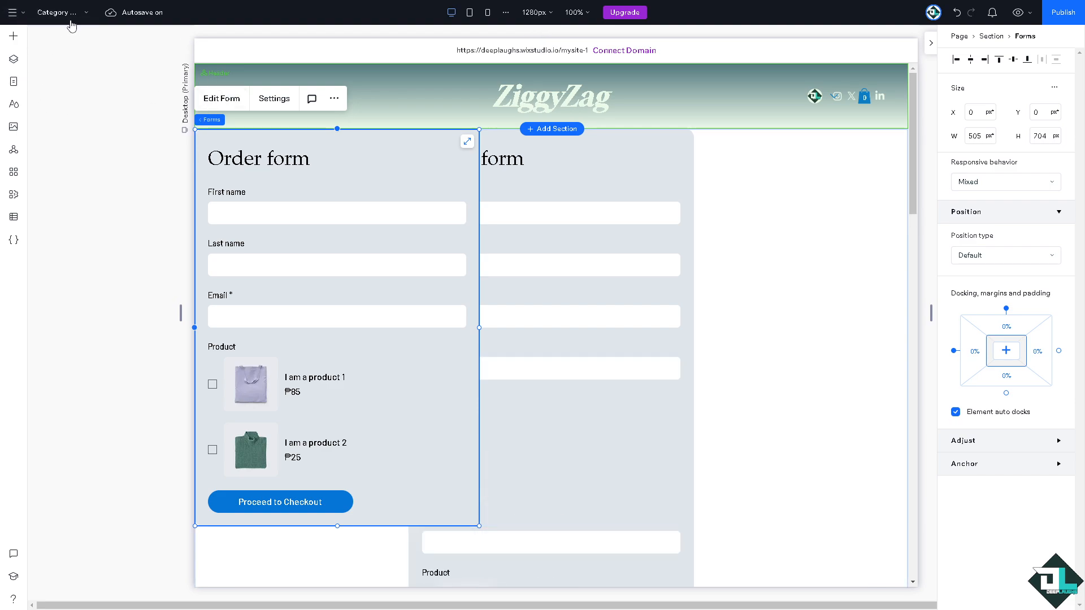
- Start publishing the site with the option to connect your own customized domain, and continue to the domain connection page
left_click(1063, 15)
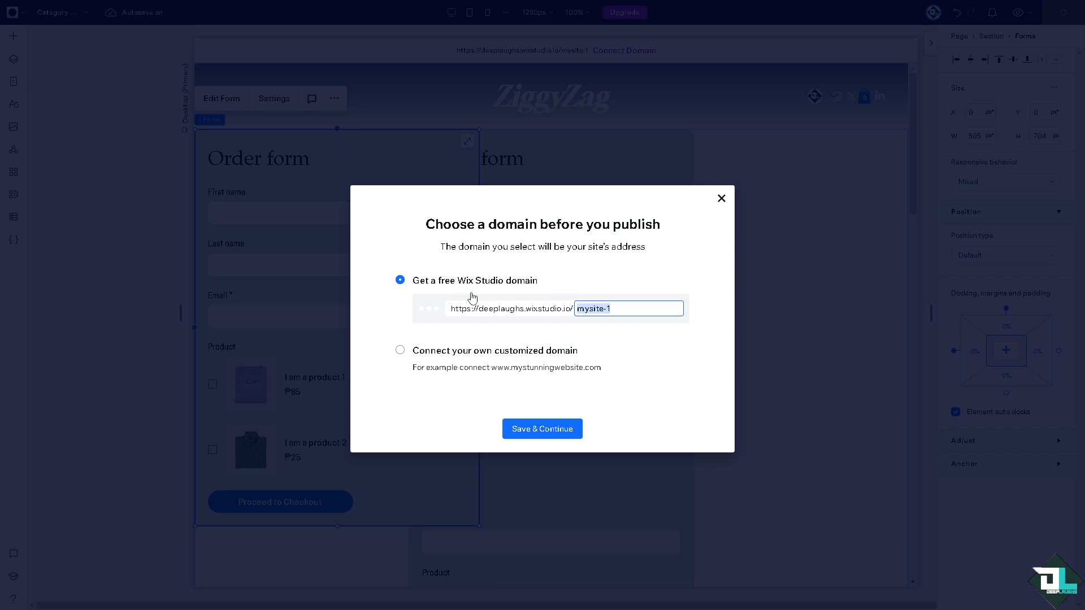
left_click(445, 360)
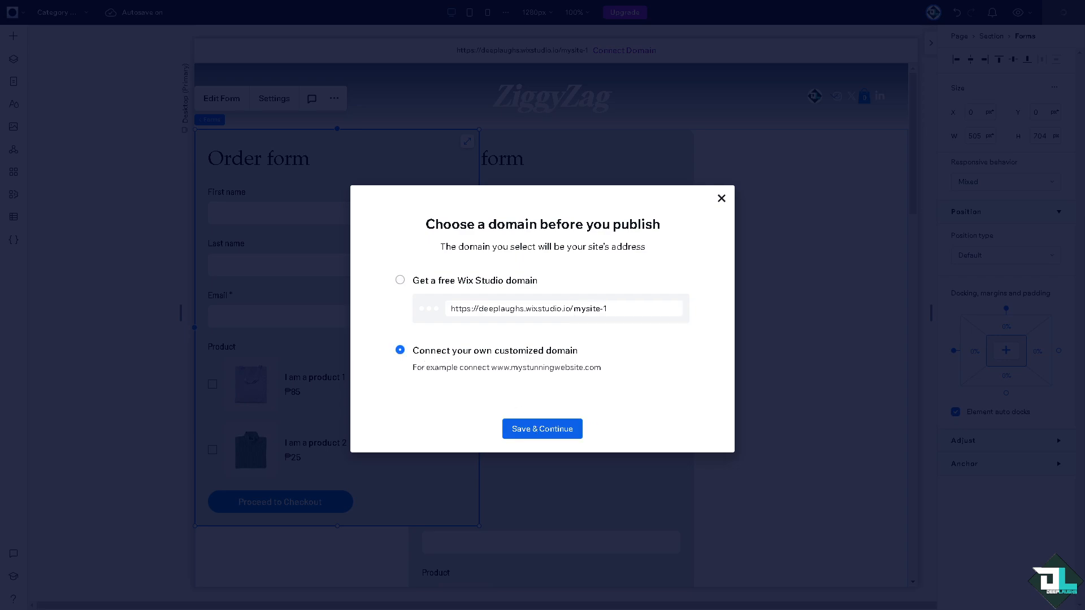
left_click(542, 430)
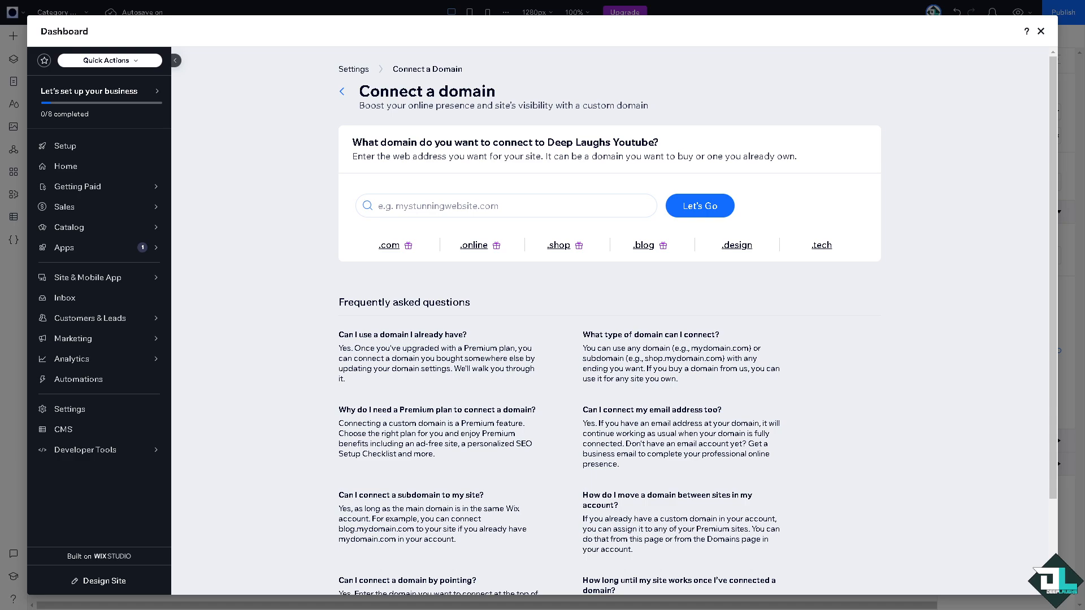
scroll(309, 264, "down", 2)
scroll(305, 268, "up", 2)
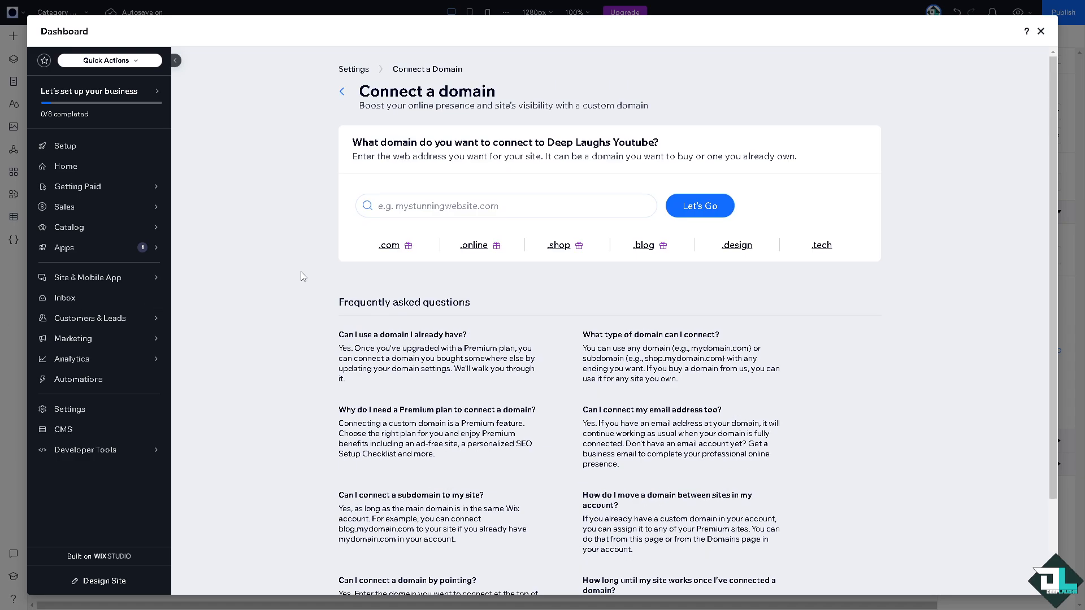